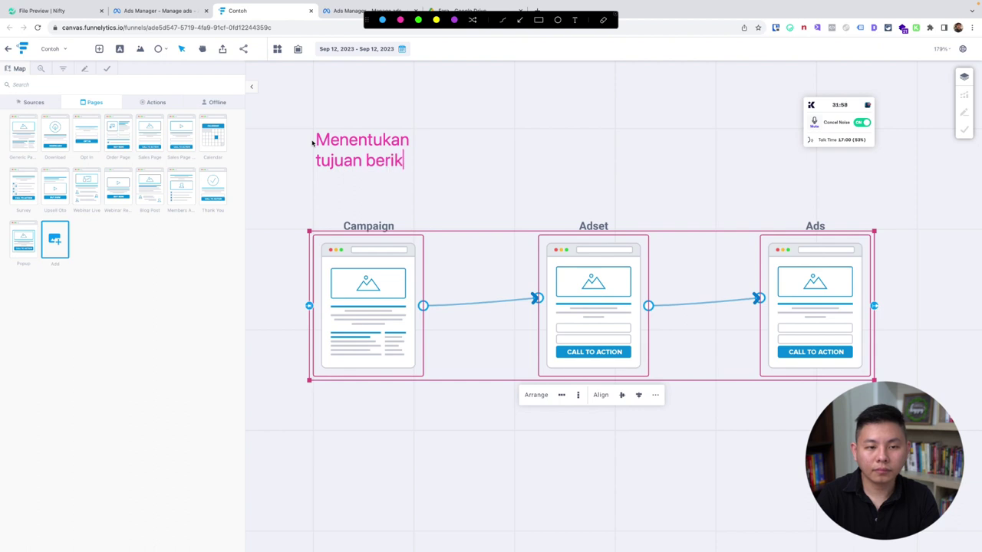
Annotate the Adset page with the text "Menentukan targeting" above it
left_click(540, 142)
type("Menentuka")
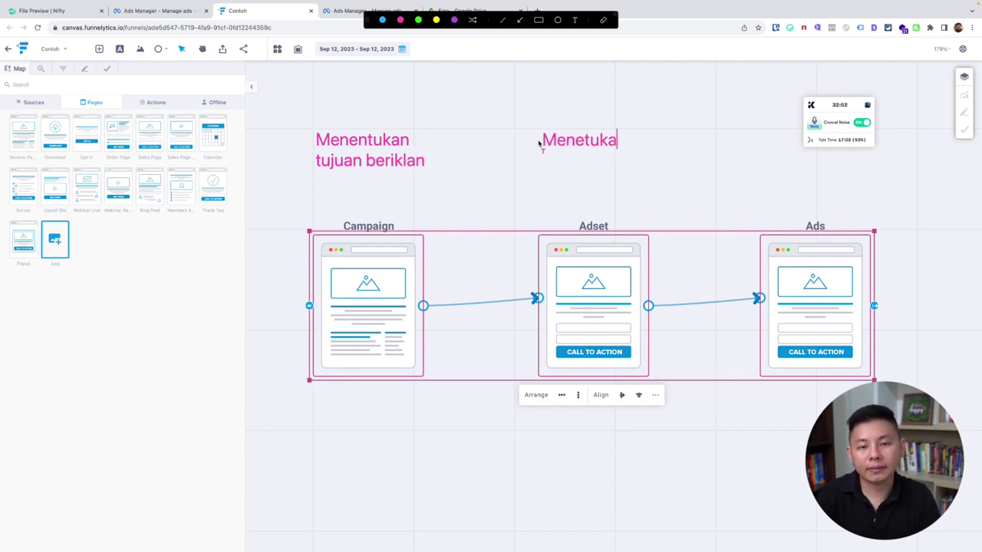
key("BackSpace")
key("BackSpace")
key("BackSpace")
key("BackSpace")
type("ntukan targeting")
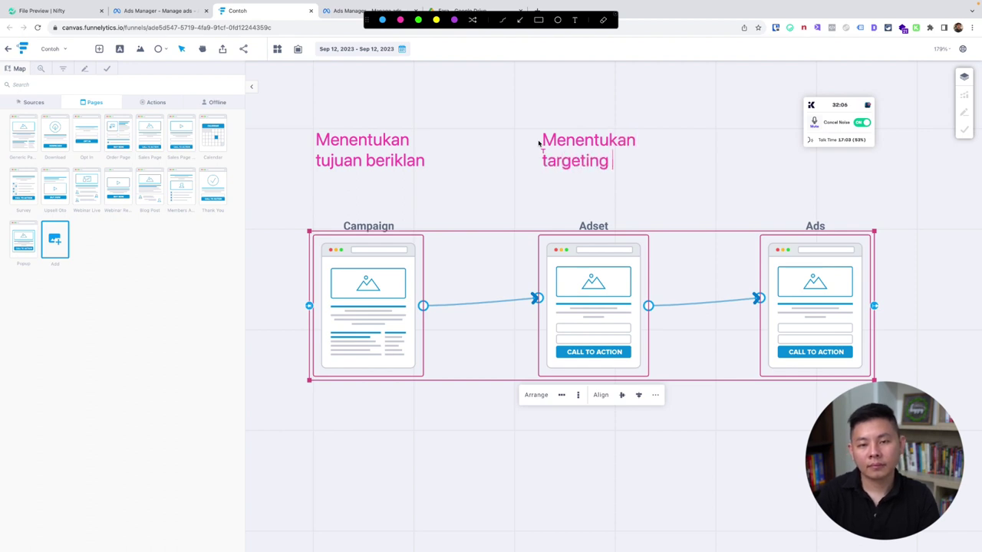
Annotate the Ads page with the text "Menentukan kreatif/copywriting" above it, and leave the annotation mode
left_click(776, 178)
type("M")
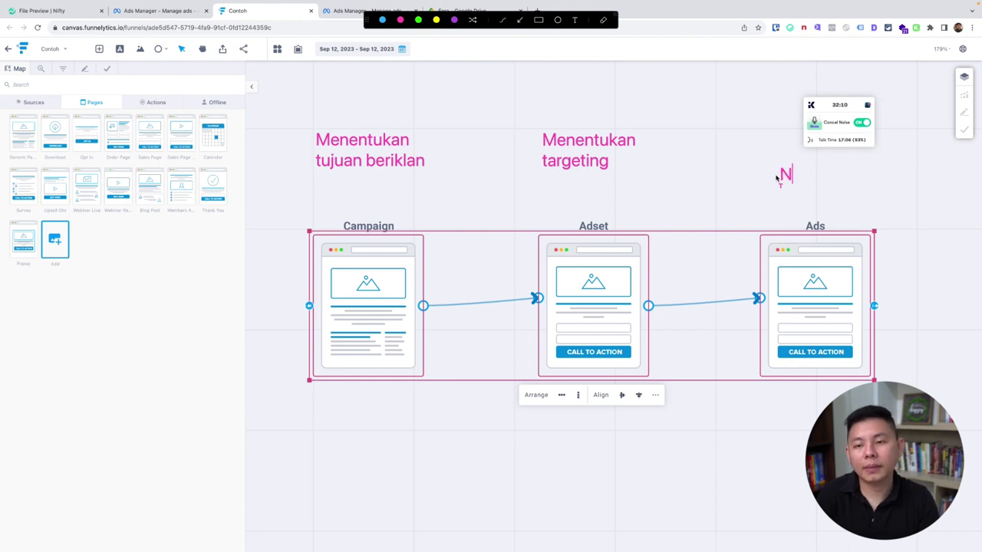
type("enentu")
key("BackSpace")
key("BackSpace")
type("ntu")
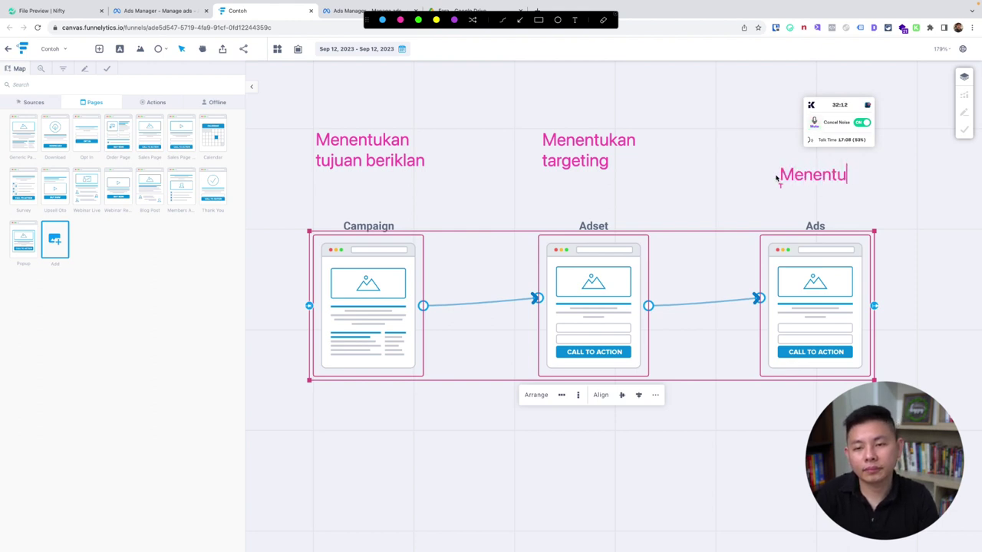
type("kan kreatif/co")
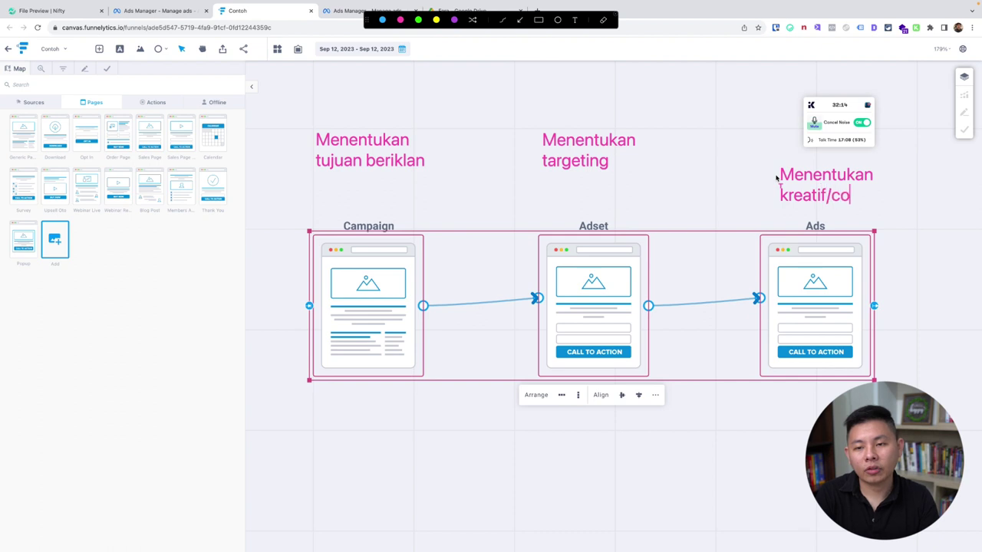
type("pywriting")
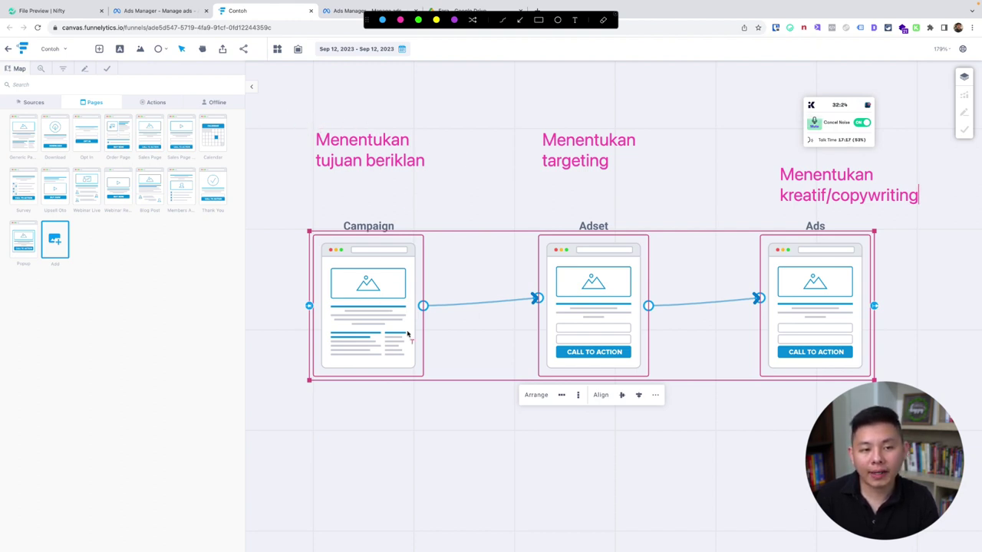
key("Escape")
Switch to Ads Manager, choose the Awareness objective for the new Auction campaign and continue to its settings
left_click(128, 11)
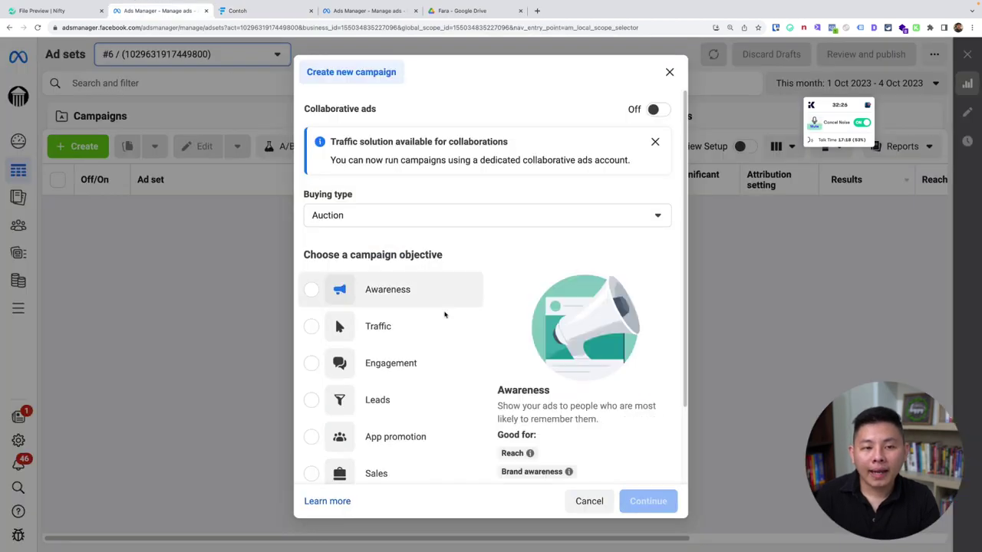
scroll(518, 383, "down", 2)
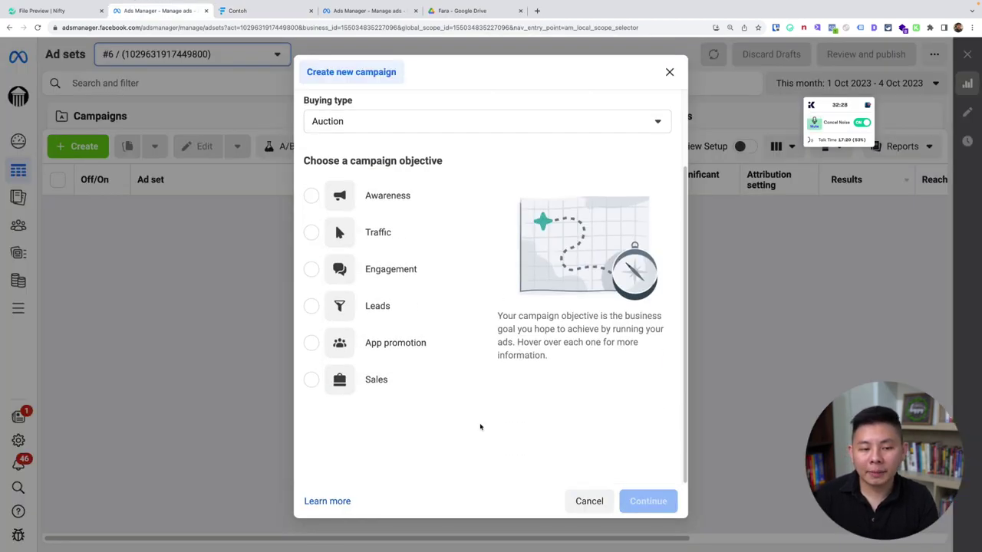
scroll(479, 428, "up", 2)
scroll(478, 430, "down", 2)
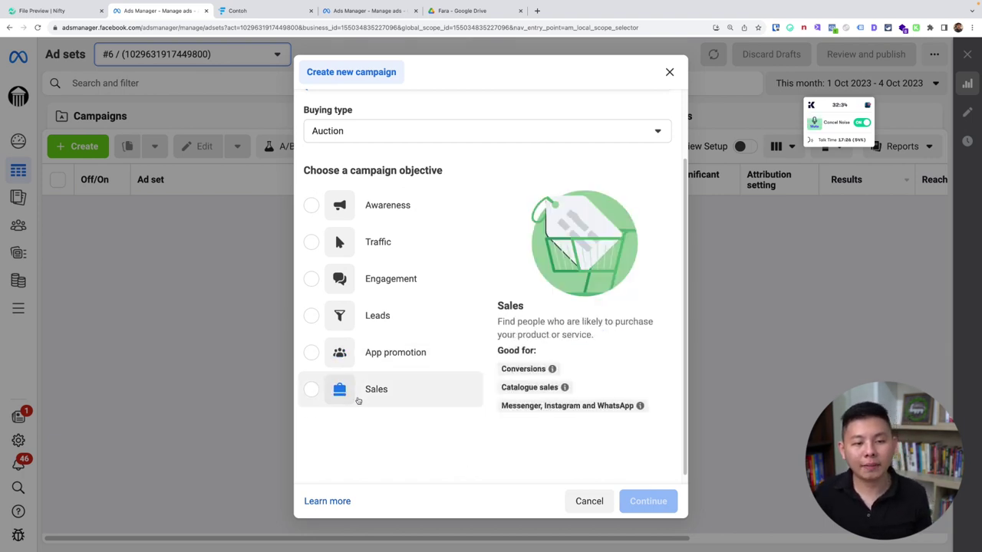
left_click(383, 219)
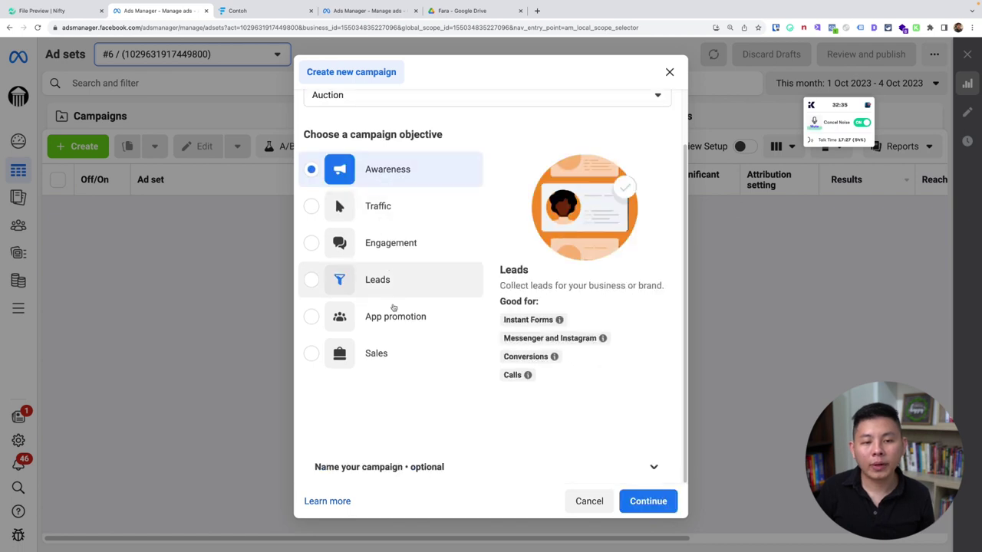
left_click(388, 250)
left_click(402, 170)
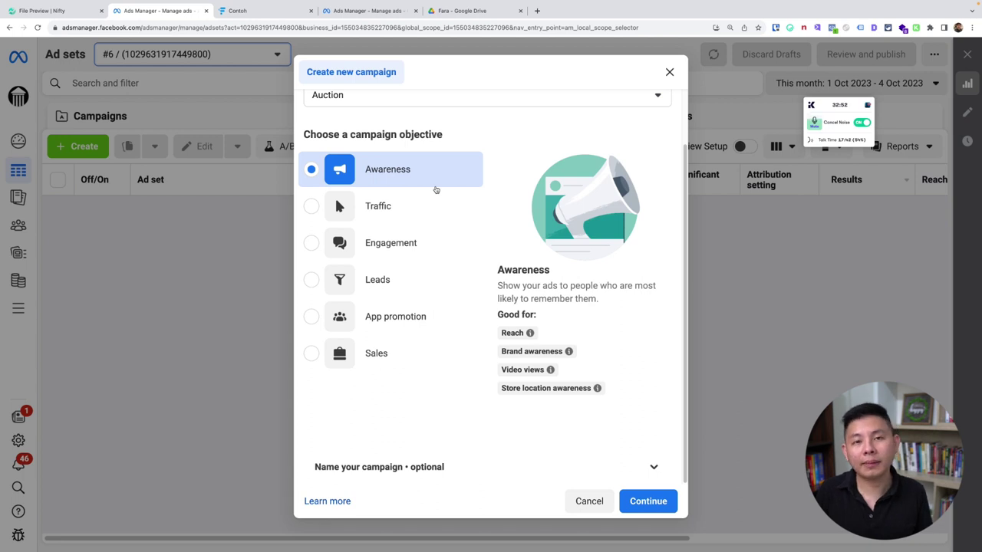
left_click(428, 246)
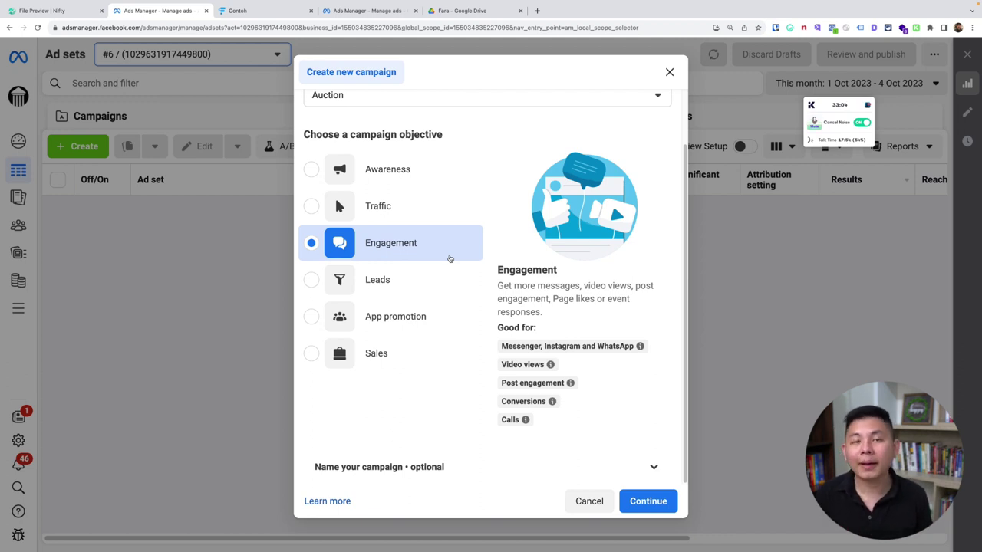
left_click(411, 166)
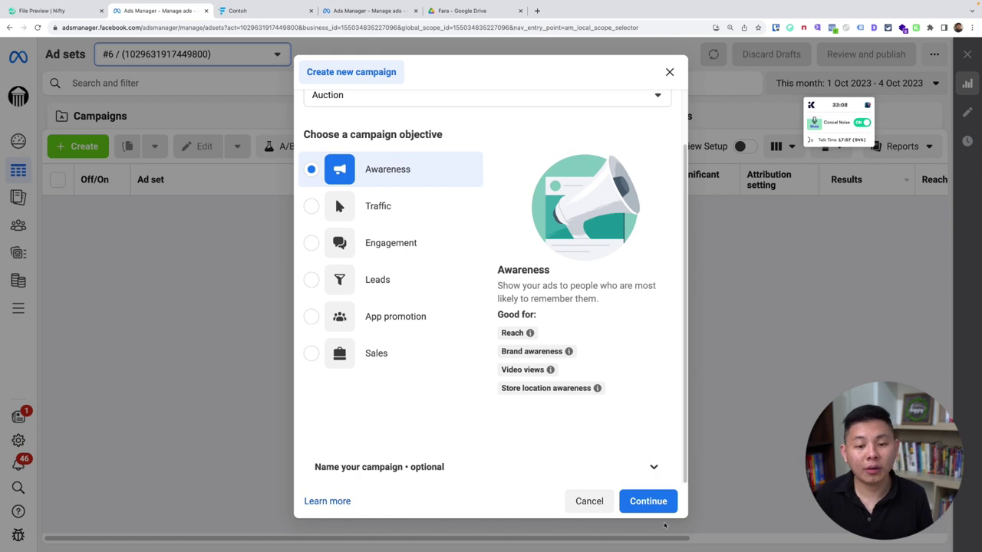
left_click(648, 503)
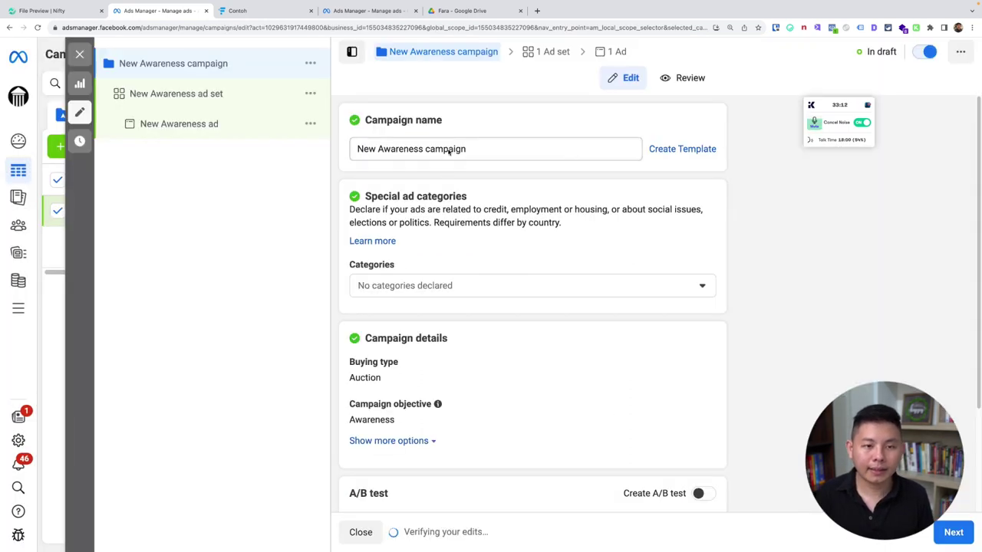
Rename the campaign as "Offline Store 50k/day"
left_click(513, 149)
key("super+a")
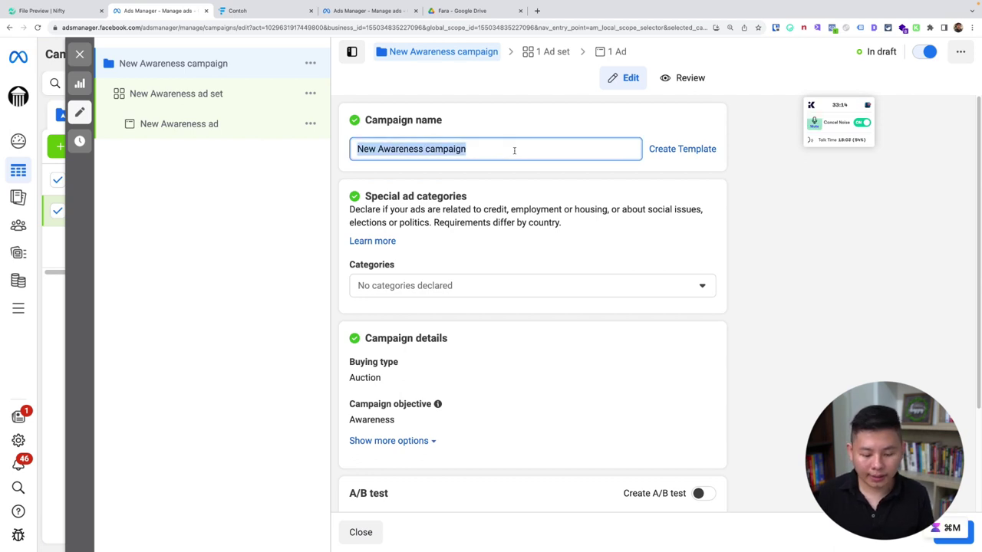
type("Toko")
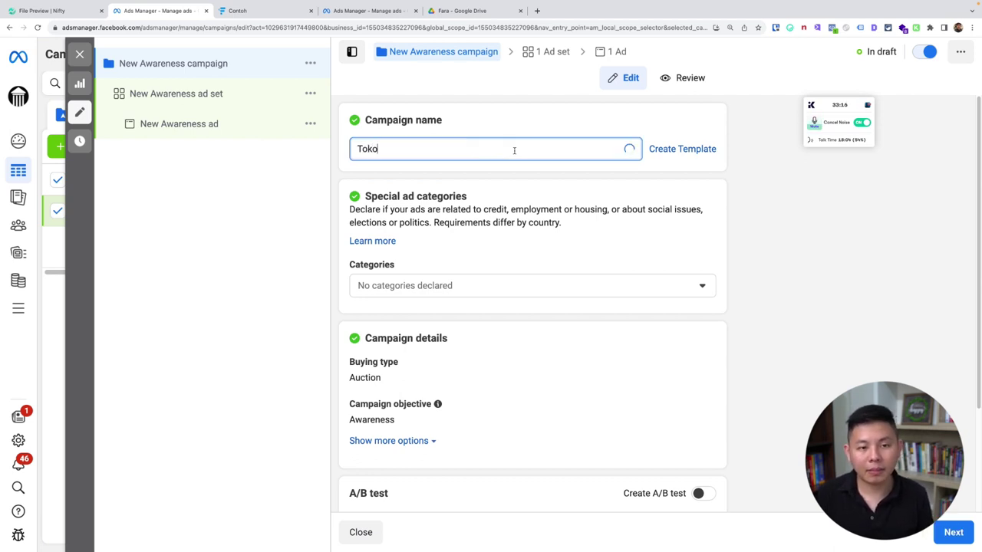
key("BackSpace")
key("BackSpace")
key("BackSpace")
key("BackSpace")
type("Offline Store")
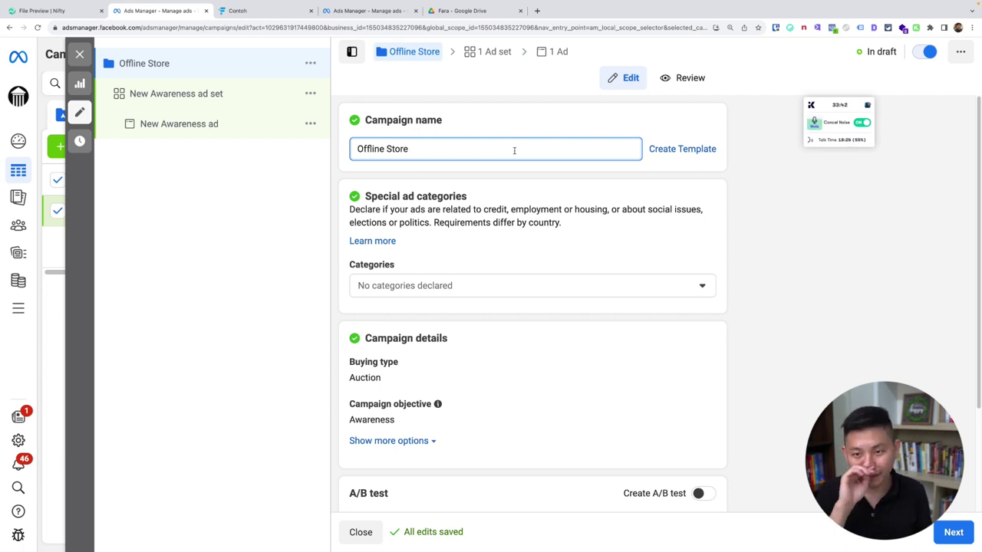
type("50k/day")
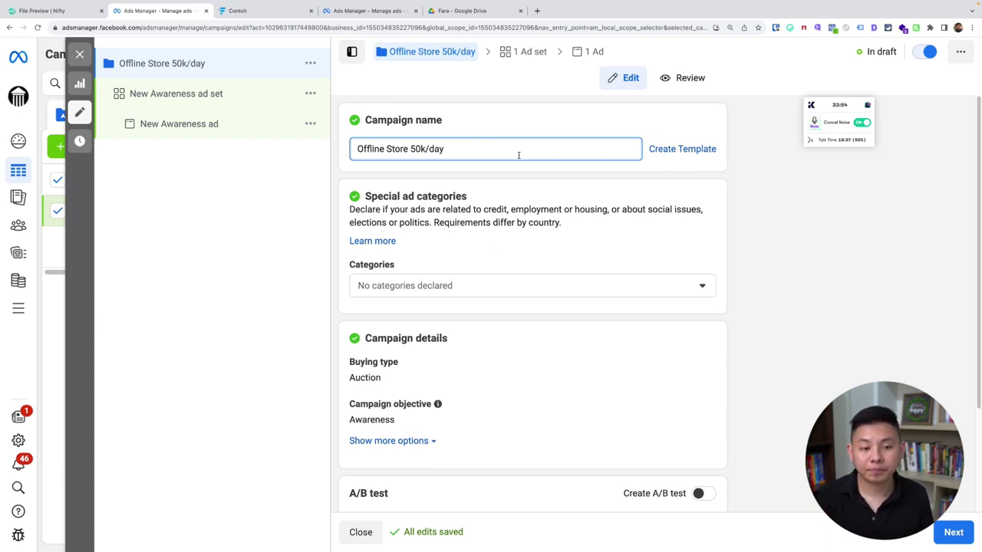
Open the campaign's ad set and rename it as "SBY 30-55"
scroll(594, 269, "down", 3)
scroll(594, 269, "up", 3)
scroll(606, 267, "down", 3)
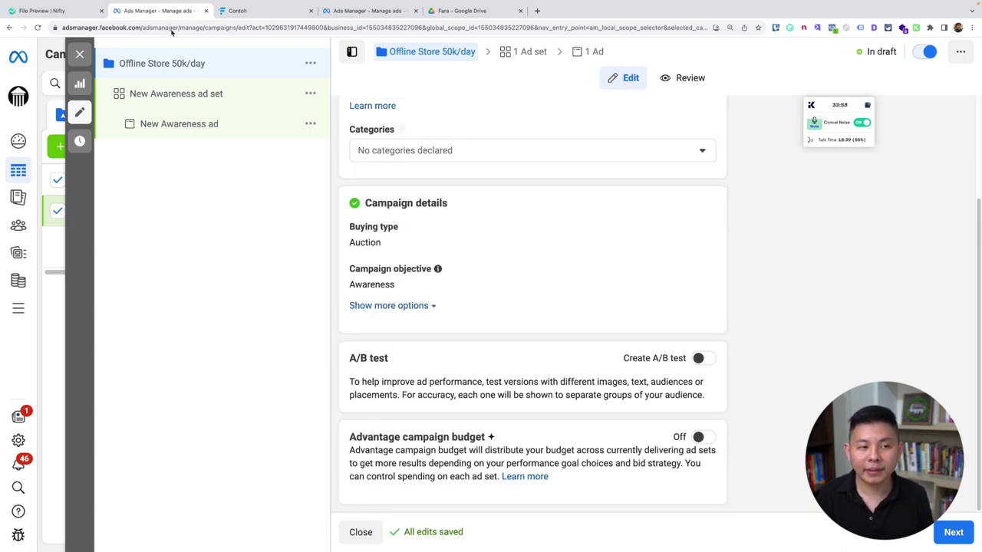
left_click(180, 96)
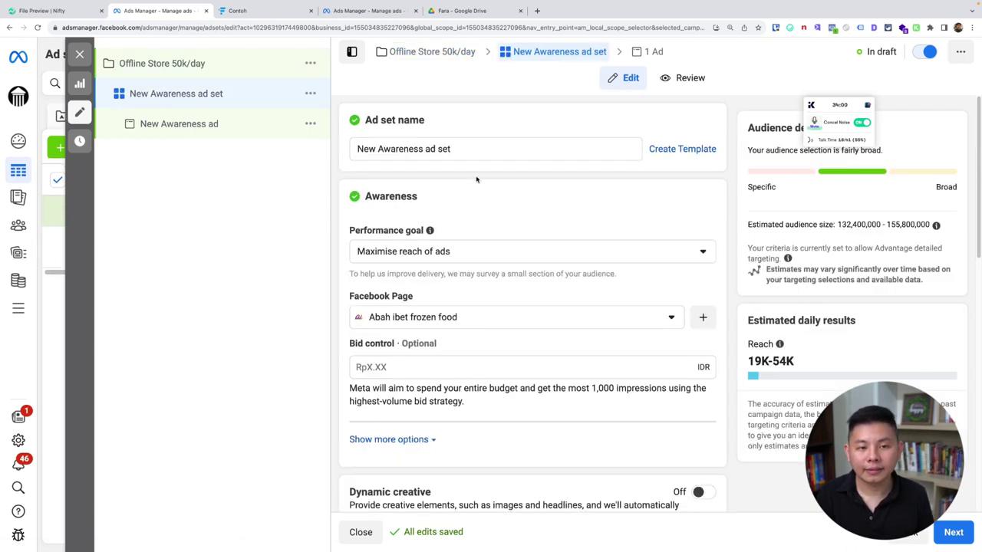
scroll(476, 179, "down", 1)
scroll(477, 176, "up", 1)
left_click(482, 151)
key("super+a")
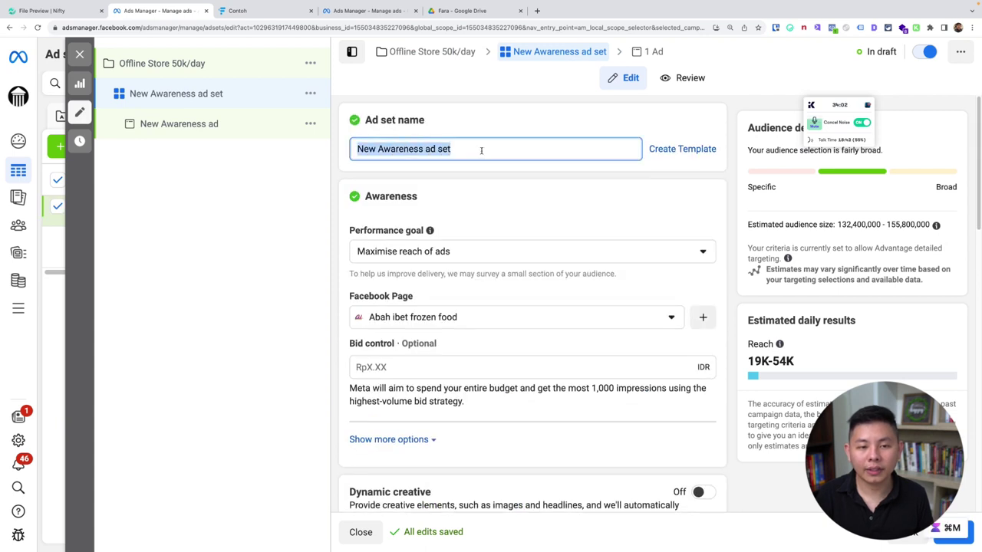
type("SBY")
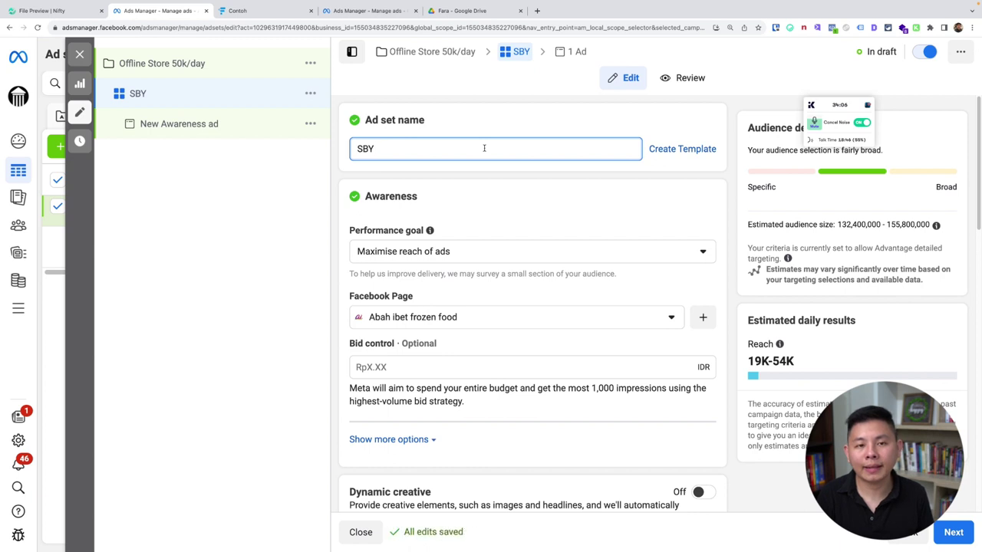
type(" 30")
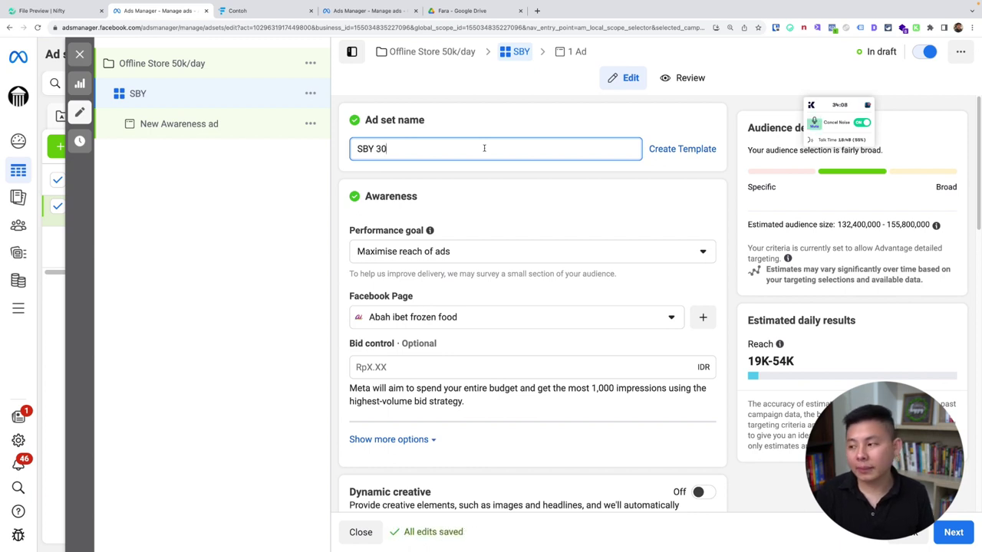
type("-55")
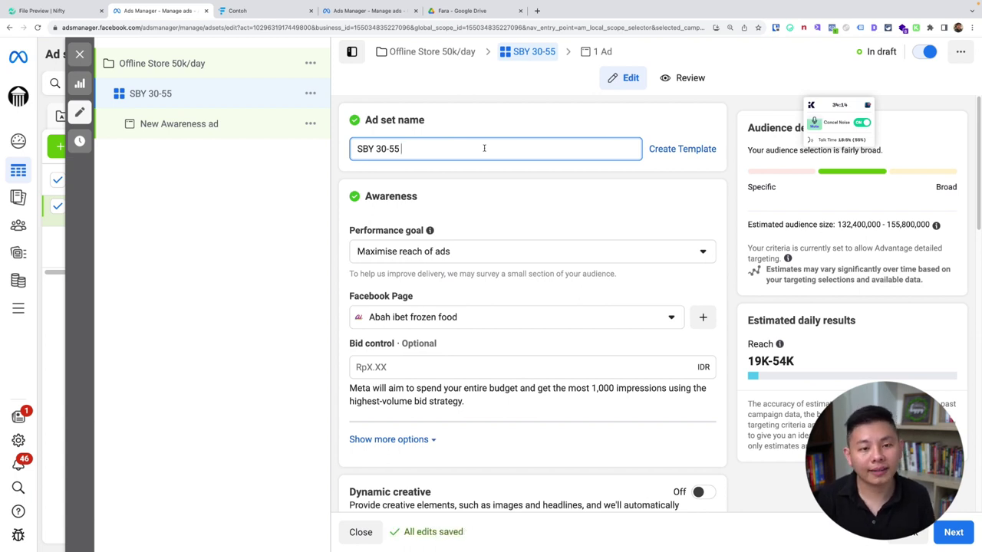
Examine the ad set's available performance goals, including the video view goals
scroll(502, 193, "down", 1)
left_click(504, 195)
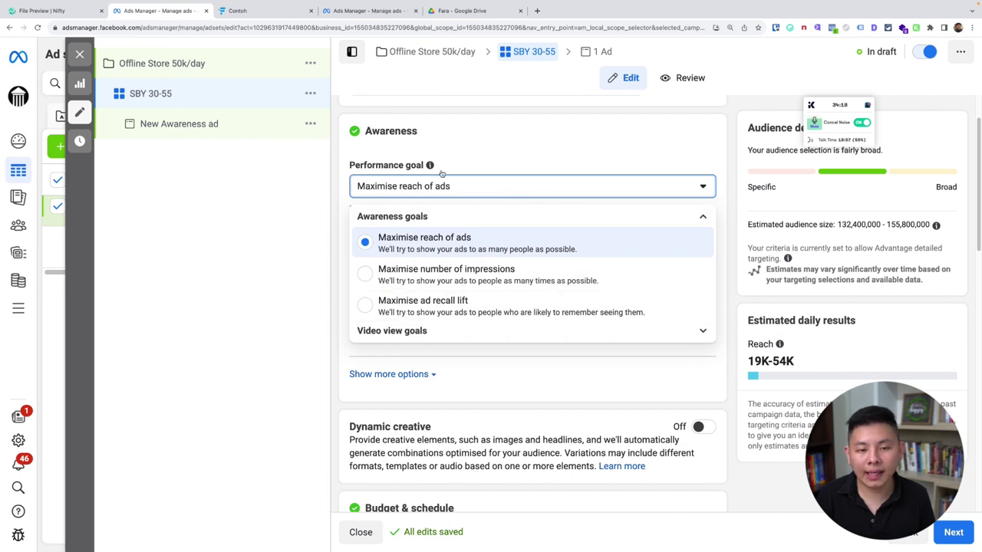
left_click(440, 340)
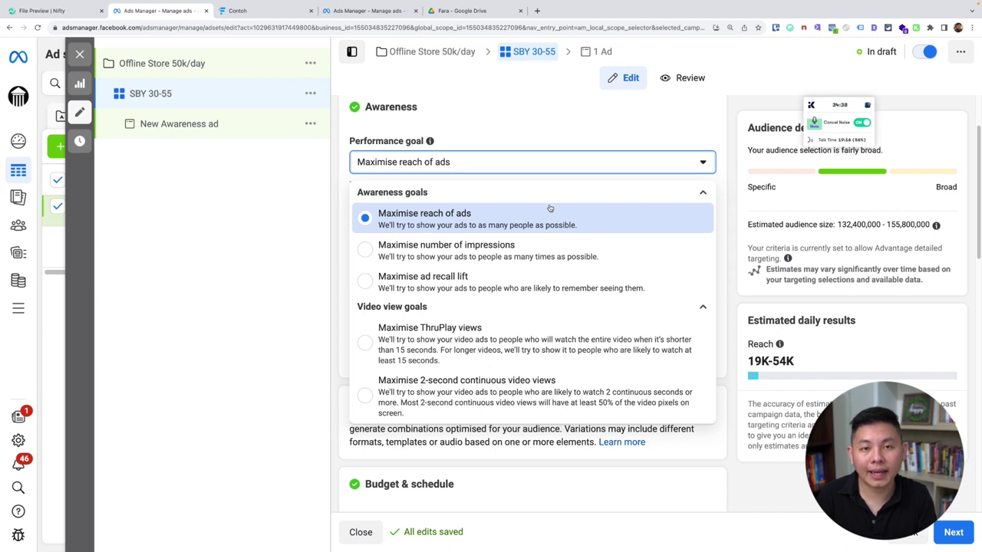
Add the on-screen annotation "Reach = Menjangkau orangnya" in the empty area beside the performance goals
key("super+shift+a")
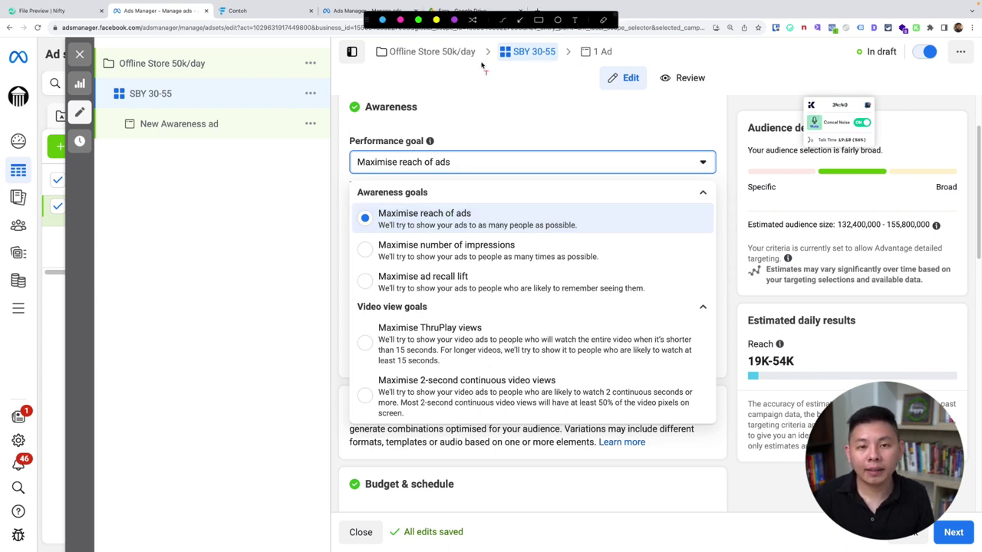
left_click(101, 215)
type("Reach")
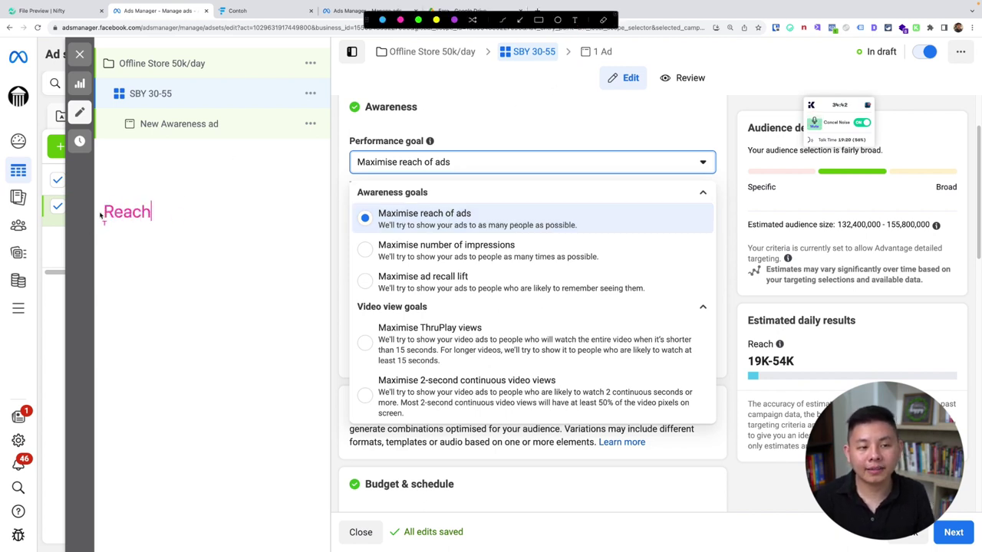
type(" = Menja")
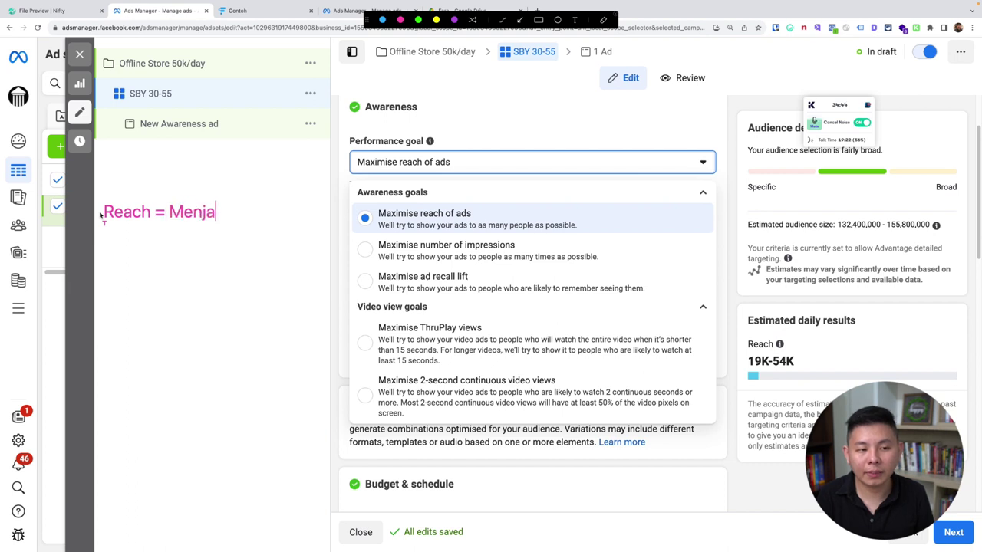
type("ngkau orangnya")
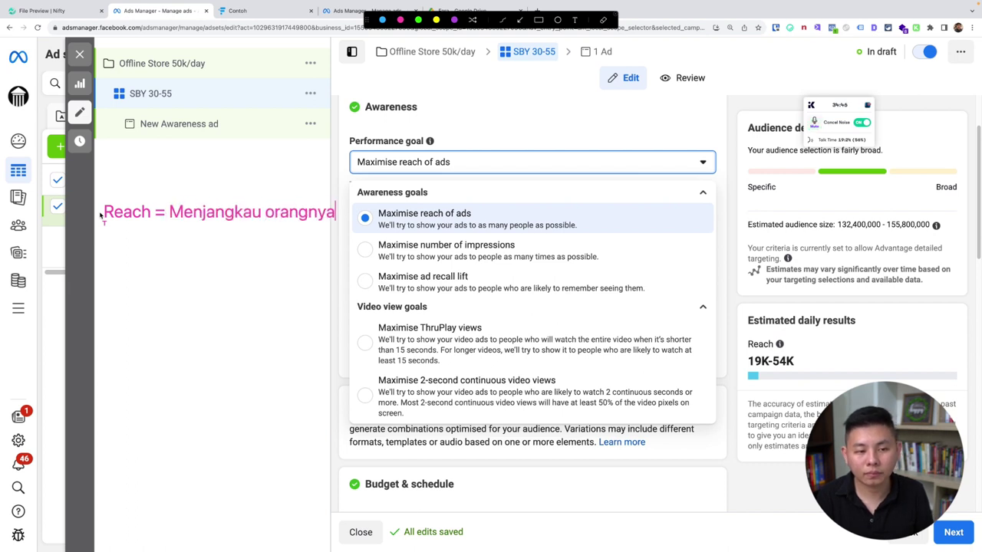
Add the line "Impression = Penayangan" below the Reach line of the annotation
key("Return")
type("Impressio")
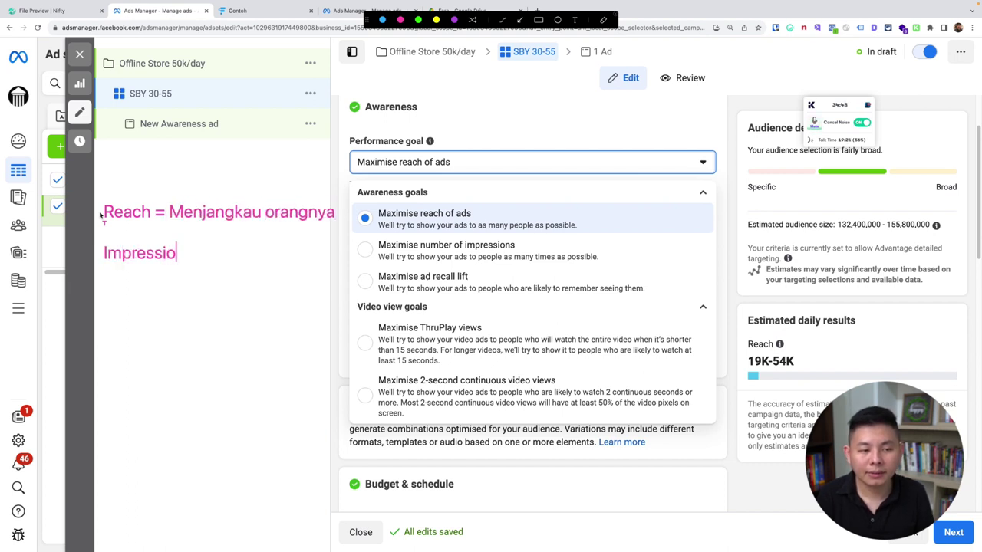
type("n = Penya")
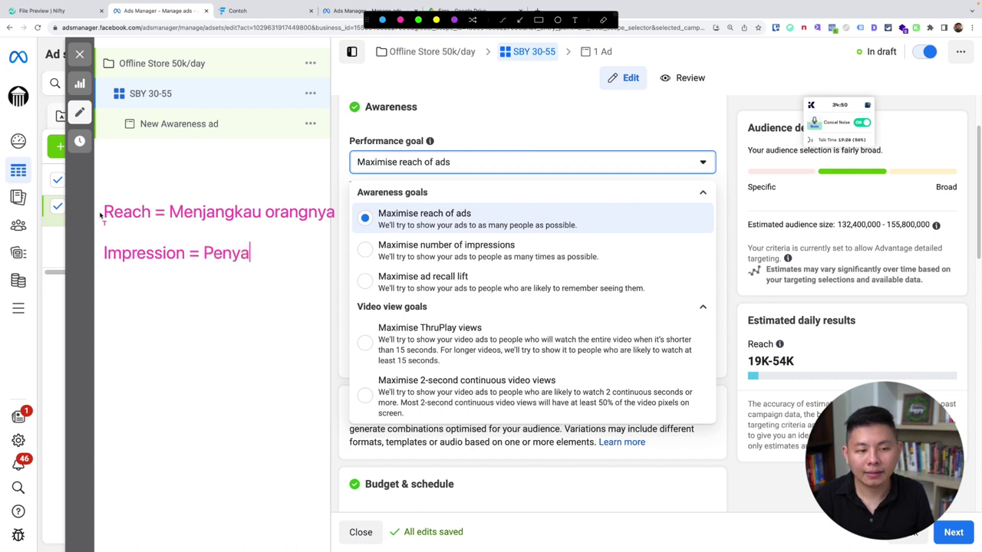
type("ngan")
key("BackSpace")
key("BackSpace")
key("BackSpace")
key("BackSpace")
key("BackSpace")
type("n")
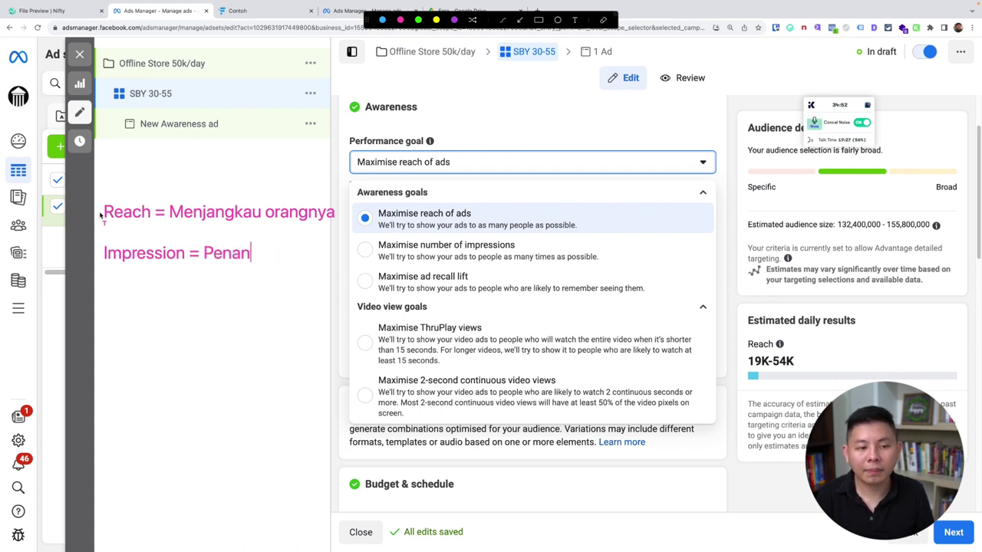
key("BackSpace")
type("yangan")
Add the lines "Impression = 1.000" and "Reach = 50" to the on-screen annotation below the Penayangan line
key("Escape")
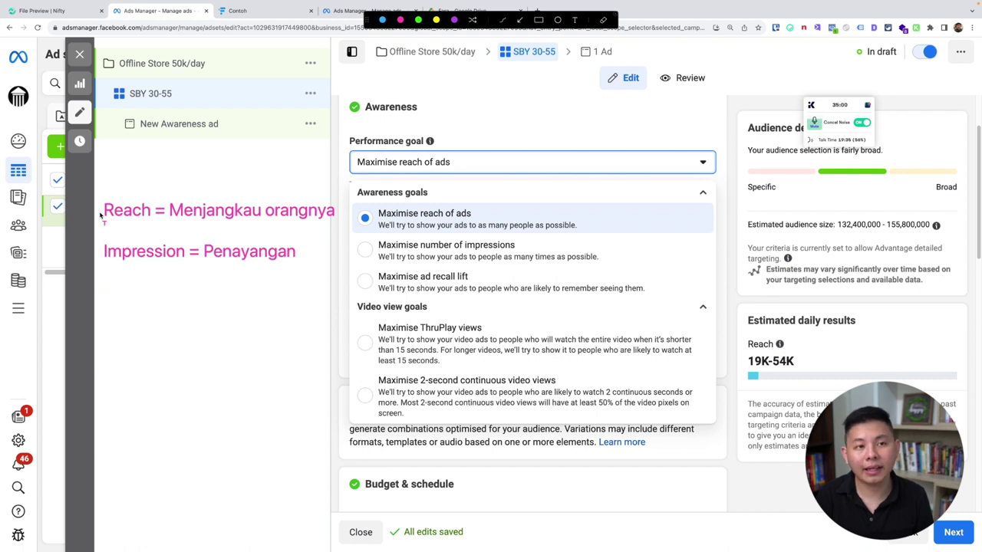
type("I")
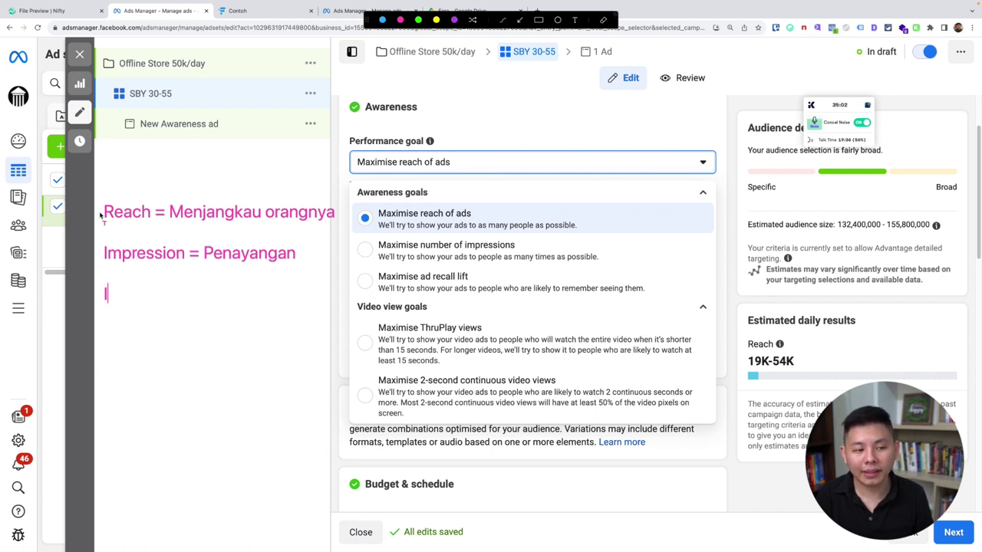
type("mpression ")
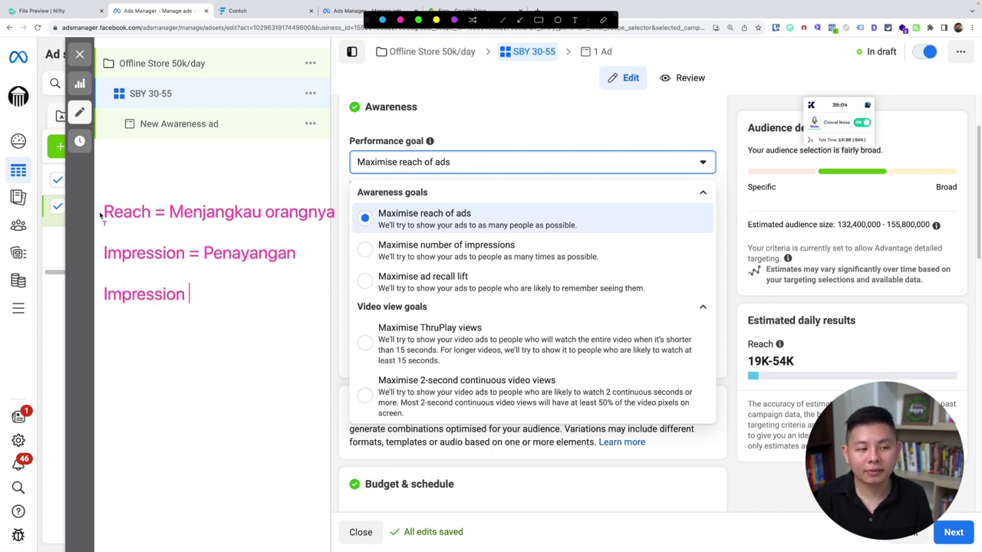
type("= 1.000")
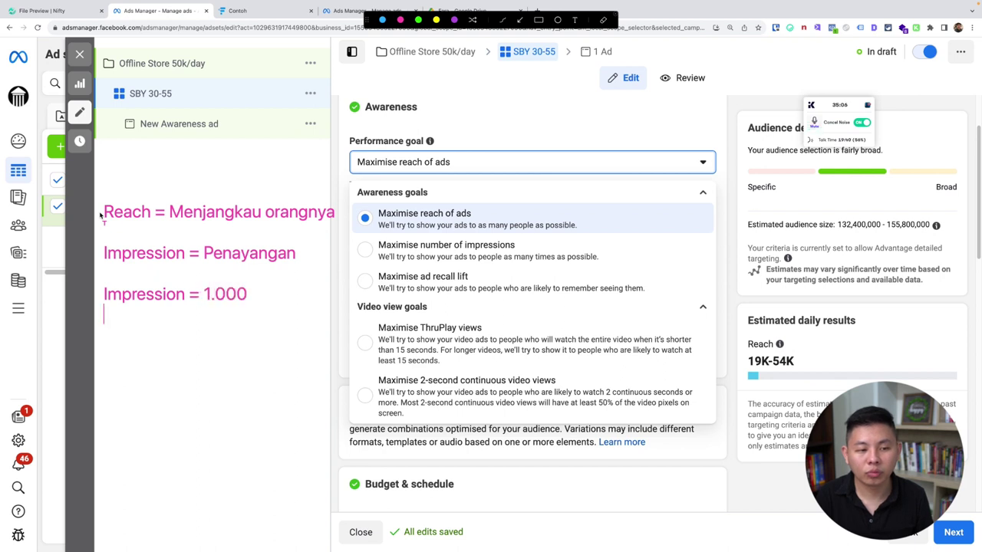
key("Return")
type("Reach = 50")
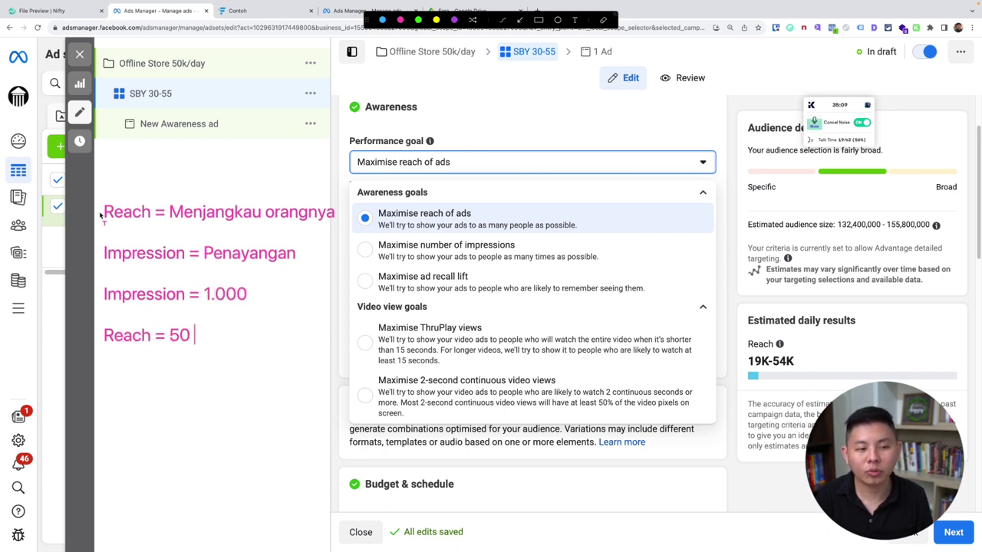
key("Return")
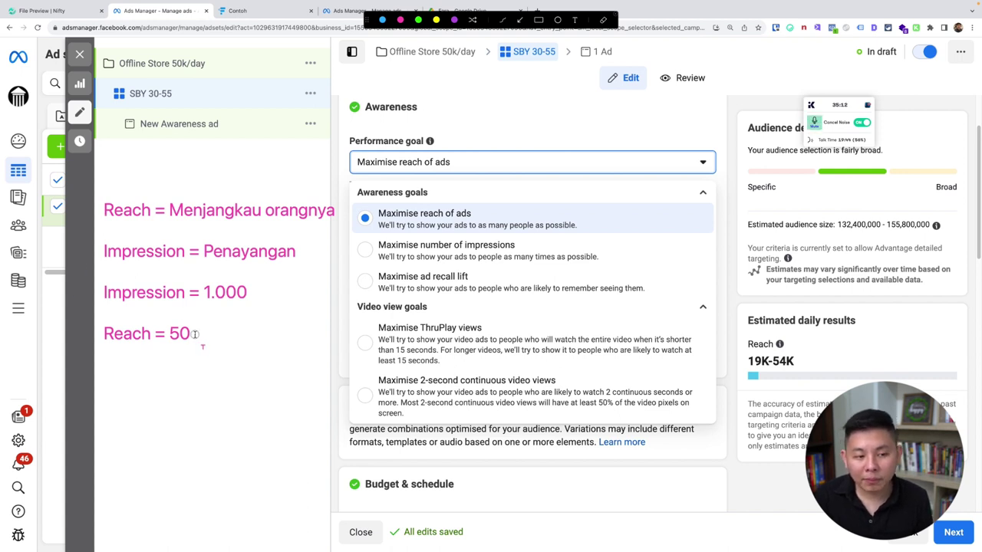
Highlight the annotation lines "Reach = 50" and "Impression = 1.000" one after the other
left_click_drag(198, 338, 98, 325)
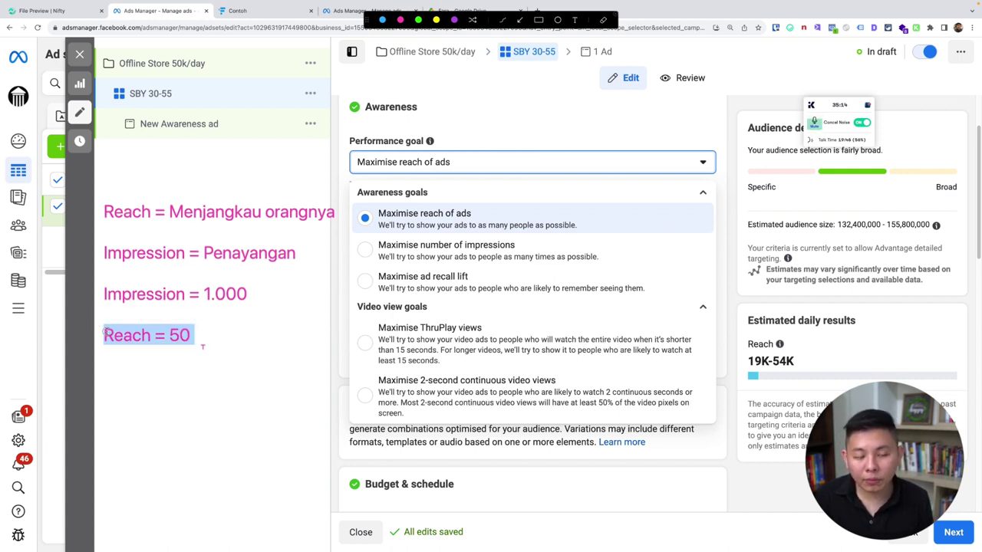
left_click(119, 322)
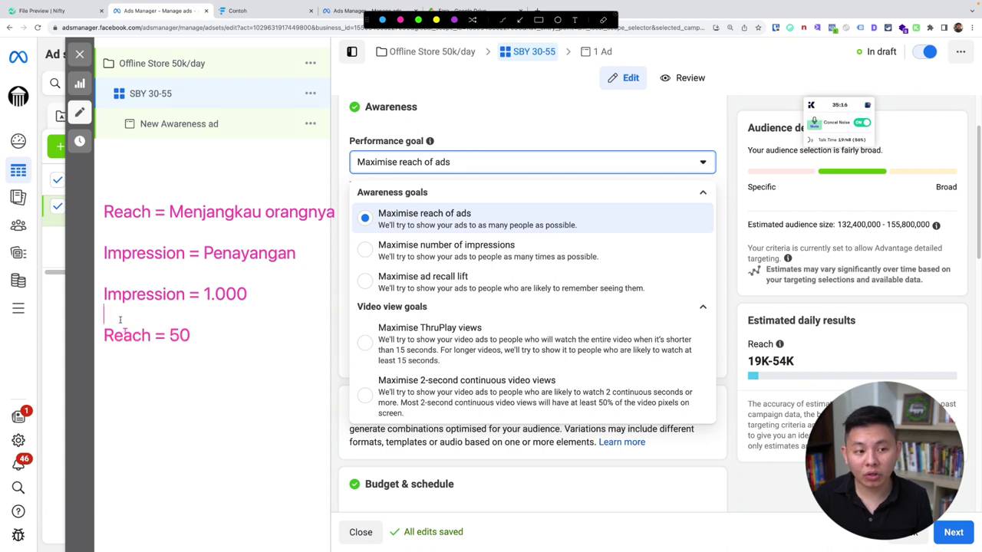
triple_click(100, 297)
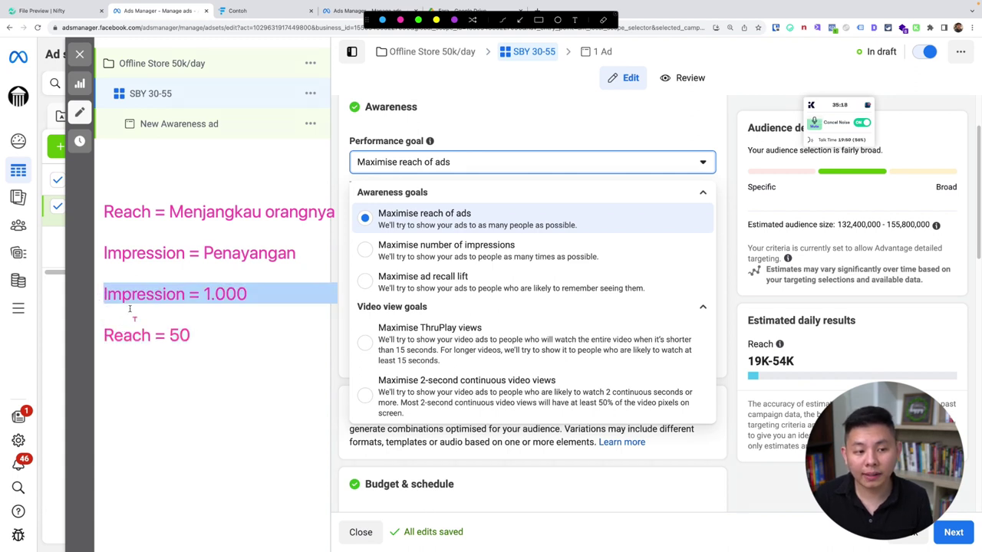
left_click(131, 314)
Add the line "Frekuensi (impression/reach)" to the annotation below "Reach = 50"
left_click(222, 341)
key("Return")
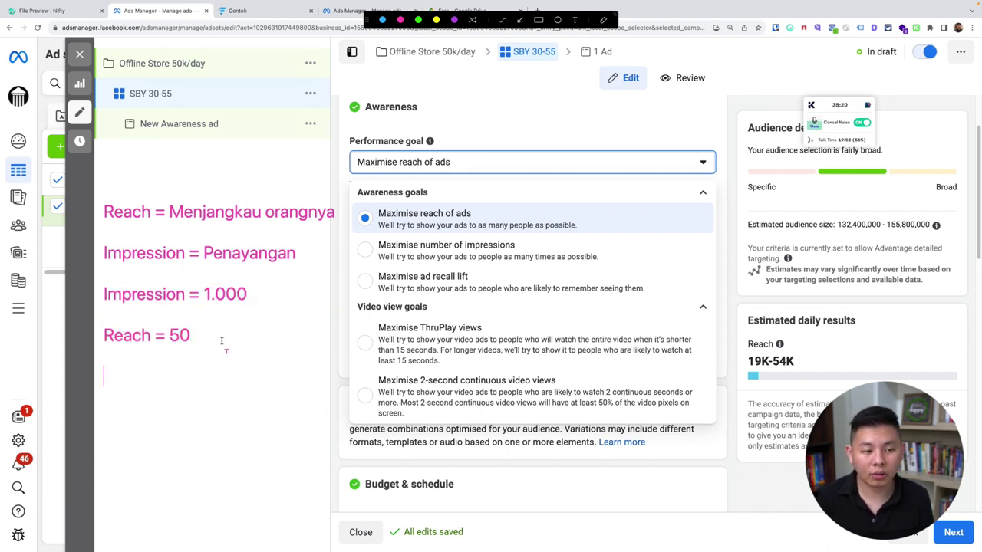
type("Frekuensi =")
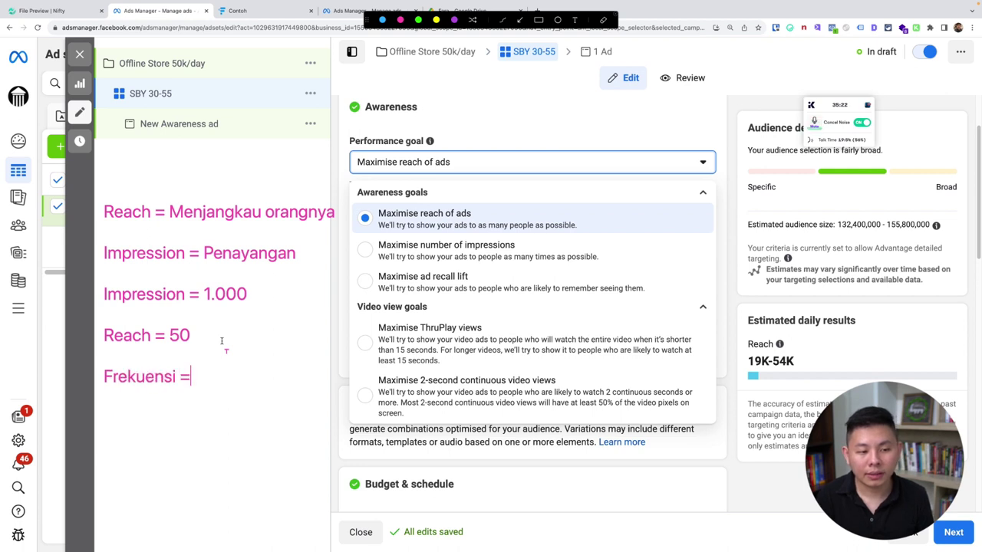
key("BackSpace")
type("(")
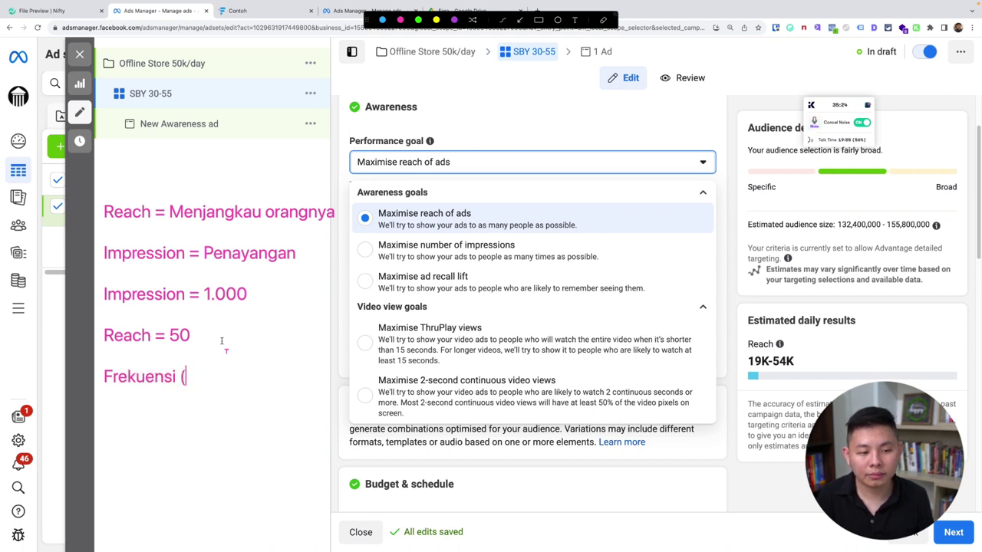
type("impression/reach)")
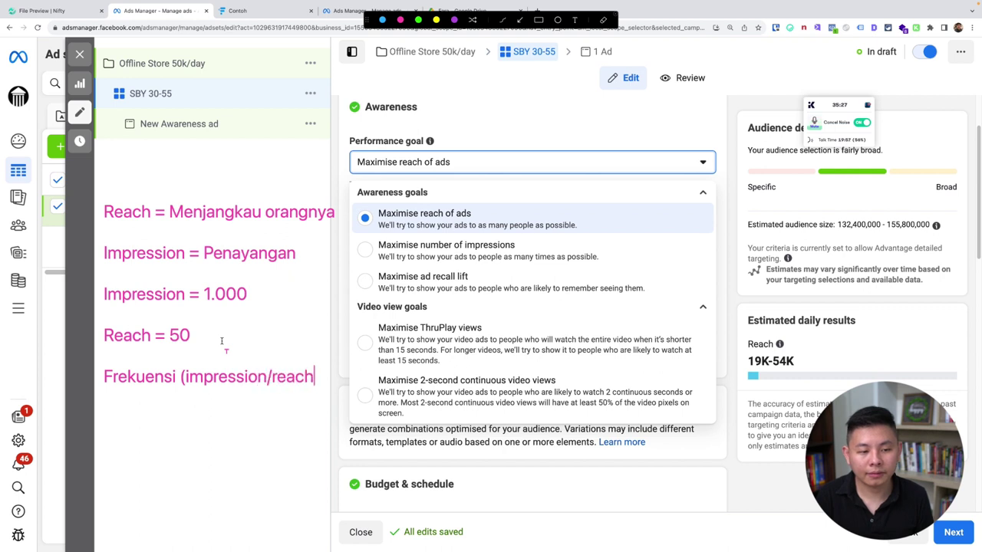
key("Return")
Calculate 1000/50 in Spotlight and add the line "FR = 20" at the end of the annotation
key("super+space")
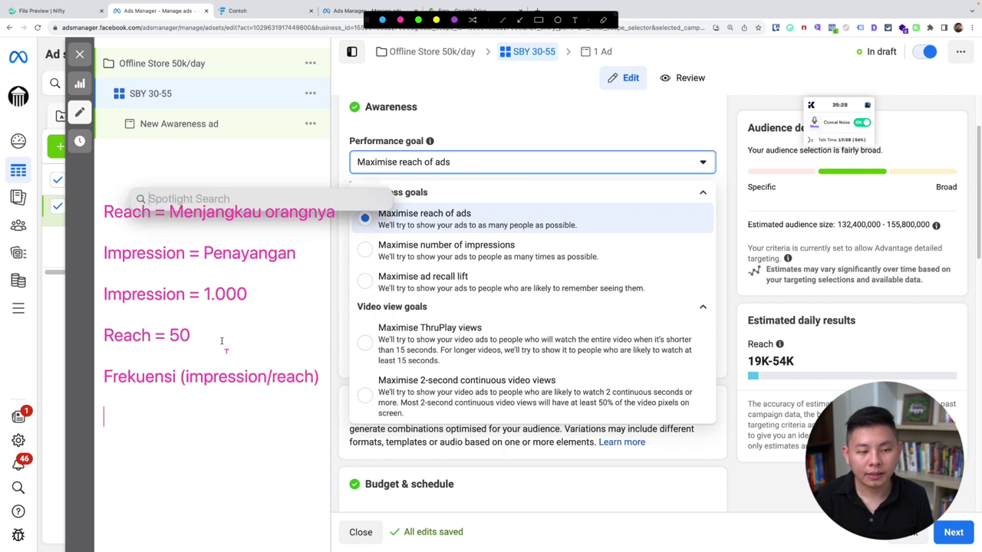
type("1000/50")
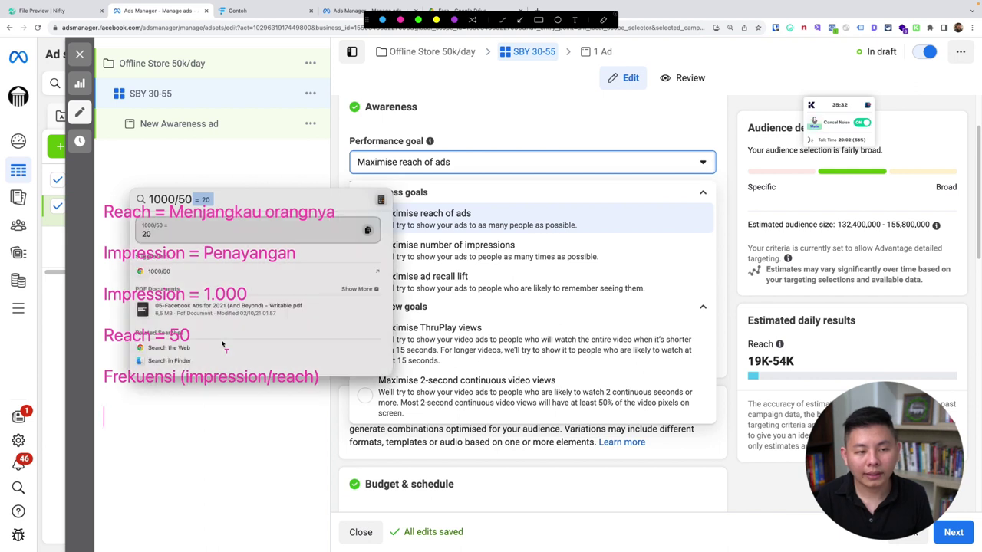
key("Escape")
key("Escape")
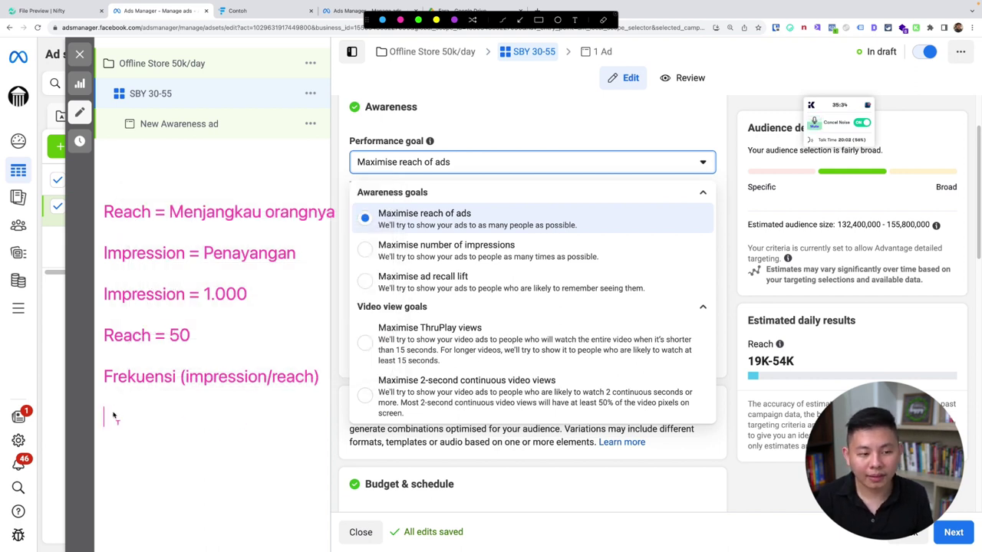
type("FR = 20")
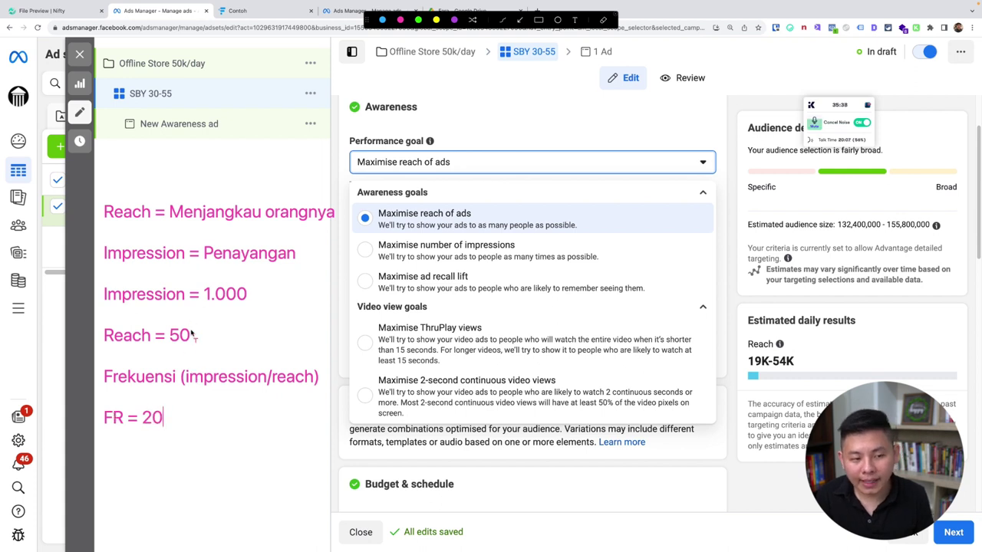
Highlight the annotation's "Reach = 50" and frequency lines, and close both the annotation and the list of performance goals
left_click_drag(190, 335, 88, 336)
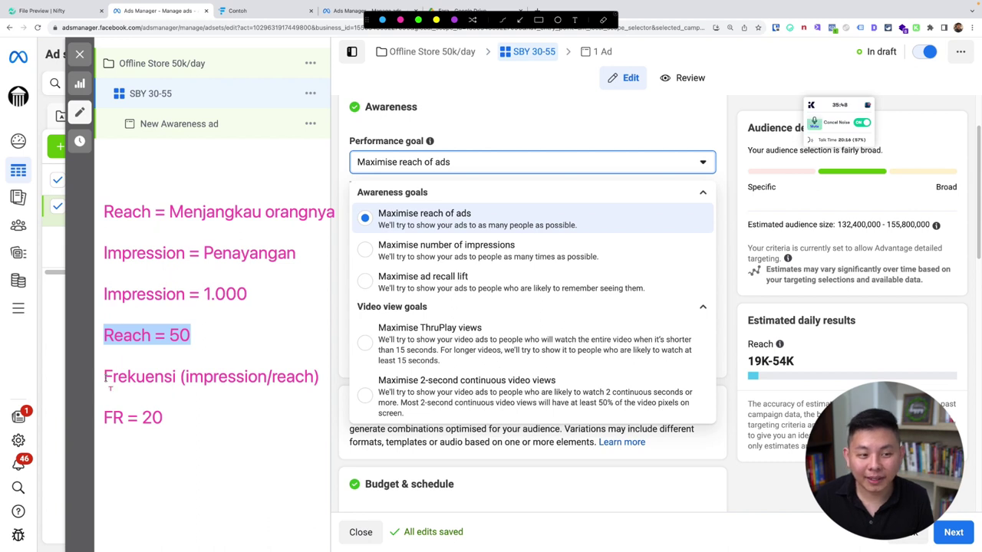
left_click_drag(108, 378, 175, 414)
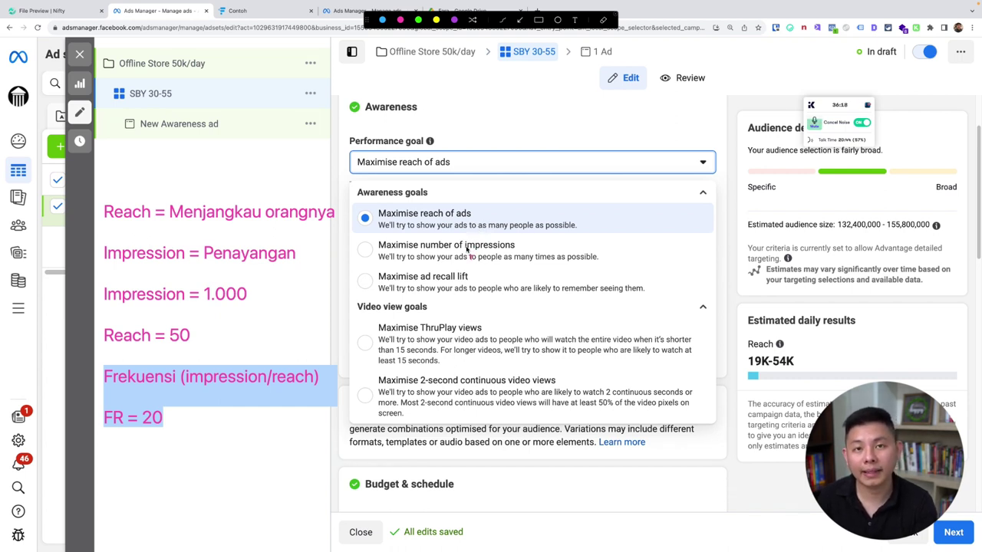
key("Escape")
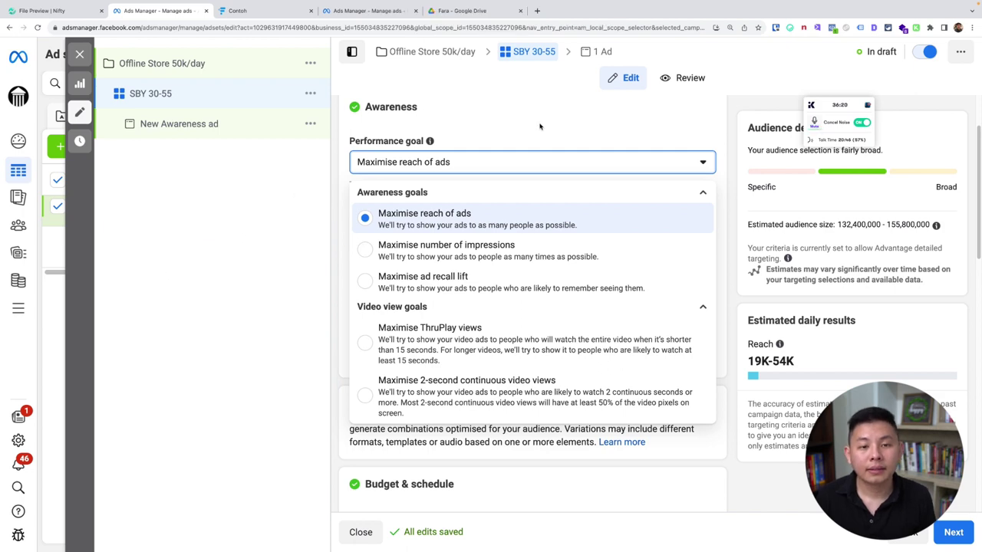
left_click(542, 167)
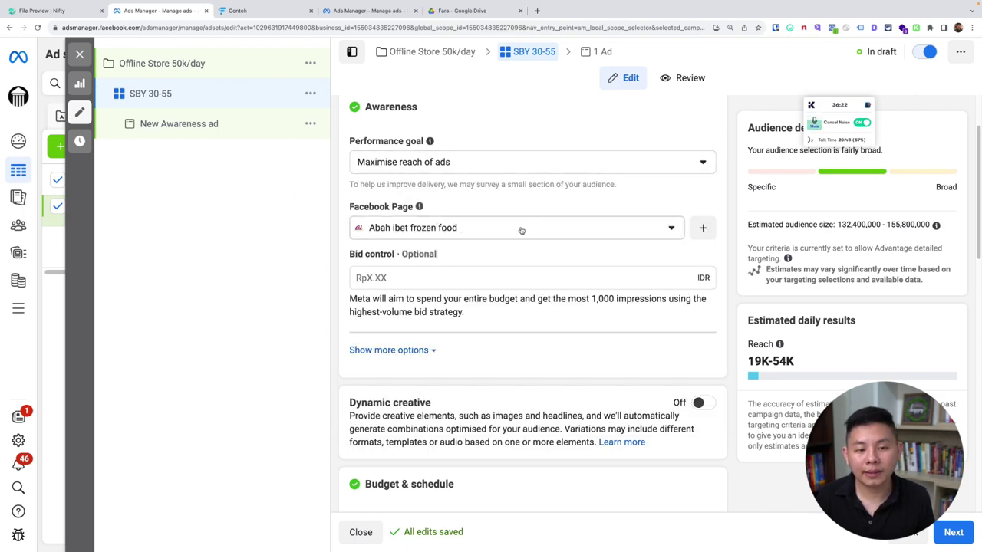
Open the ad set's audience locations for editing and expand the additional audience control options
scroll(644, 307, "down", 5)
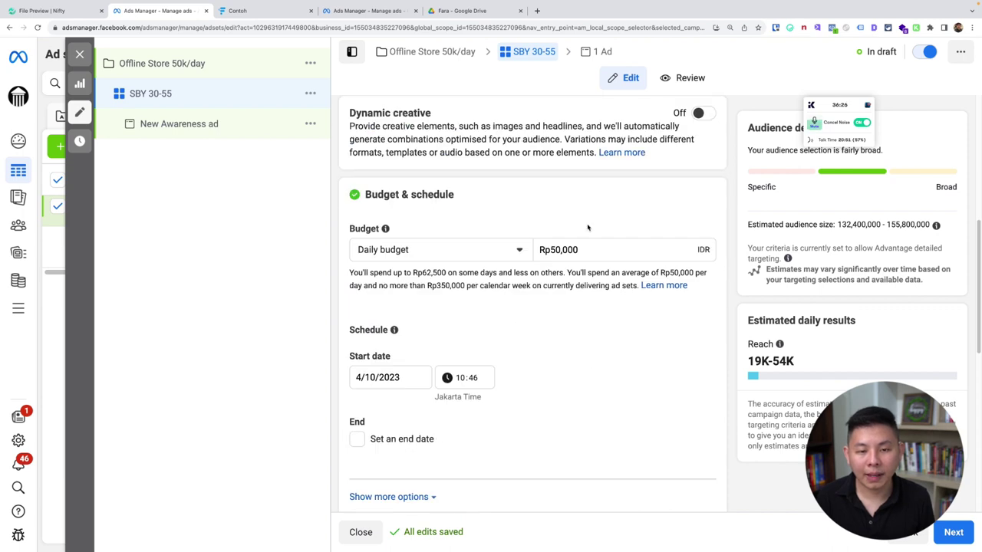
scroll(601, 321, "down", 5)
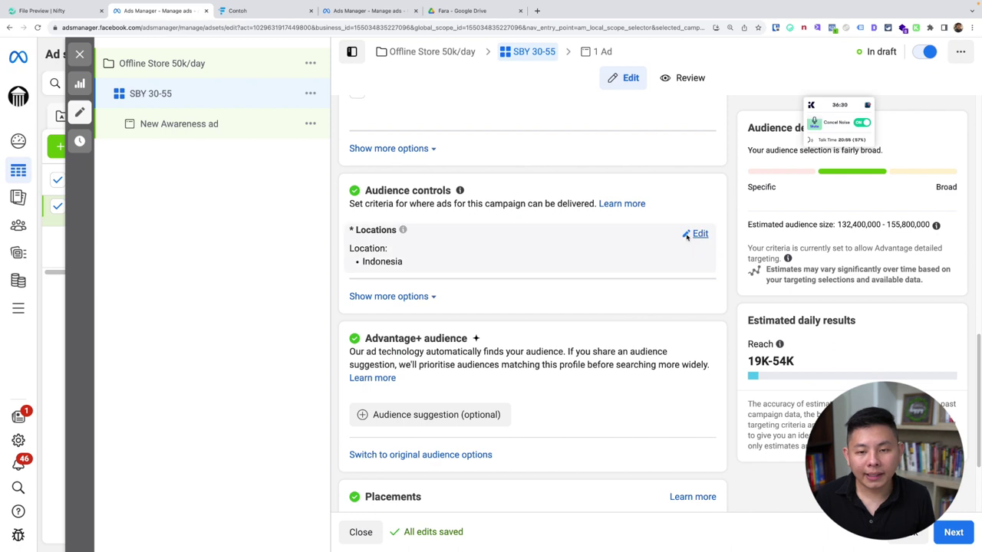
left_click(696, 237)
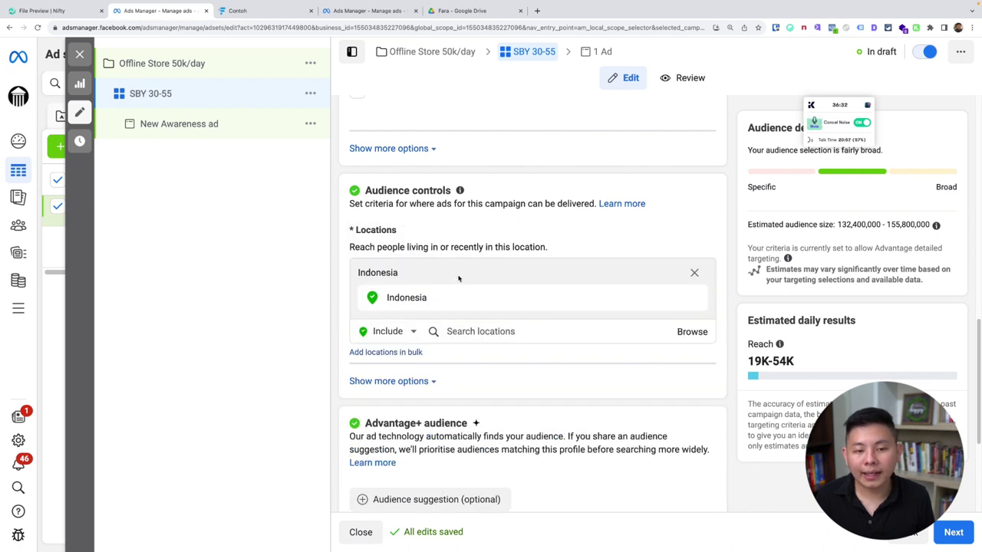
left_click(430, 381)
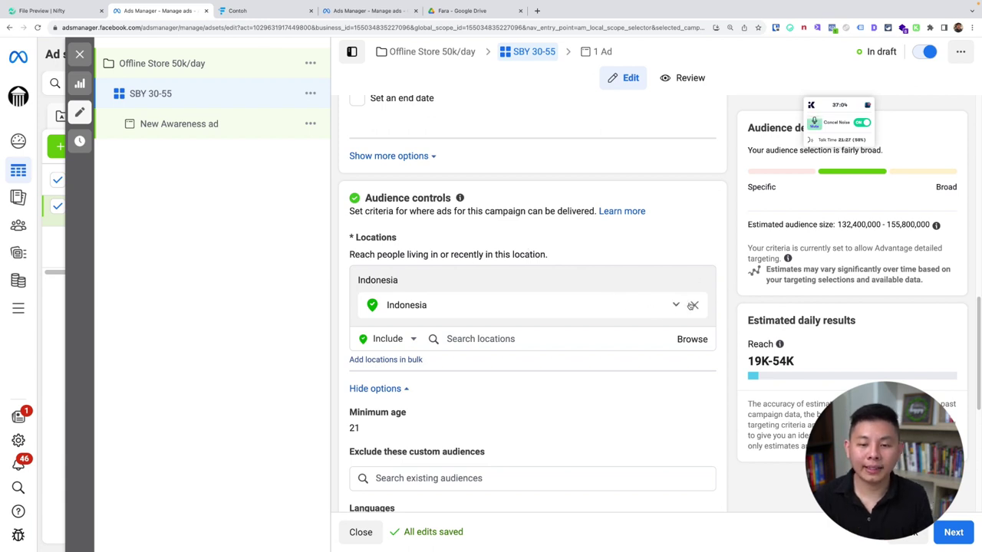
Replace the Indonesia location with Surabaya, East Java, and limit it to the current city only
left_click(693, 305)
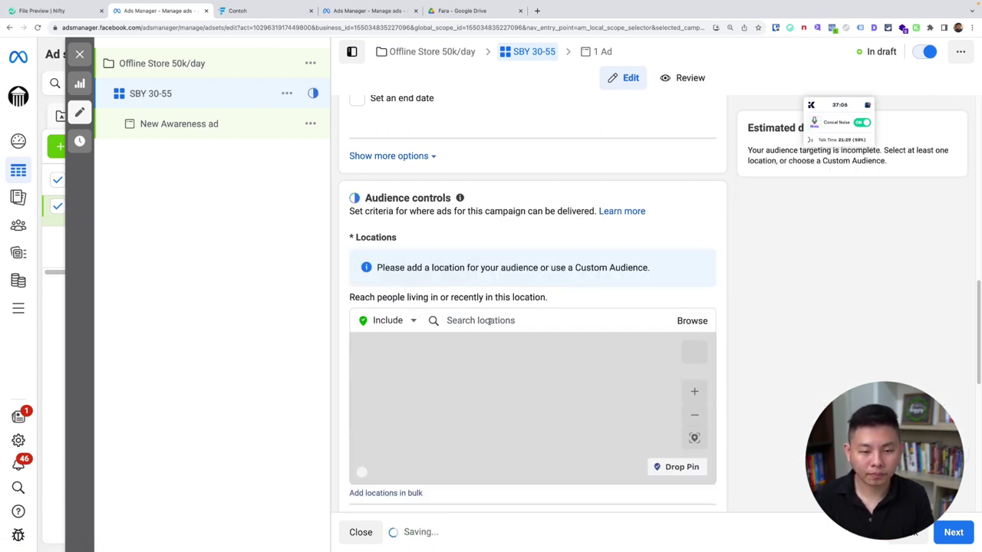
left_click(489, 320)
type("surabaya")
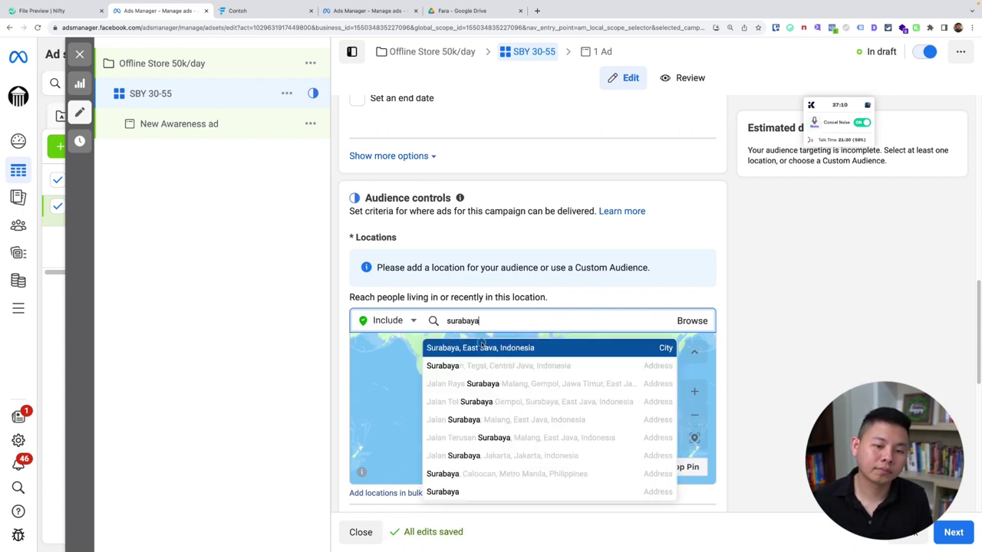
left_click(482, 346)
left_click(506, 304)
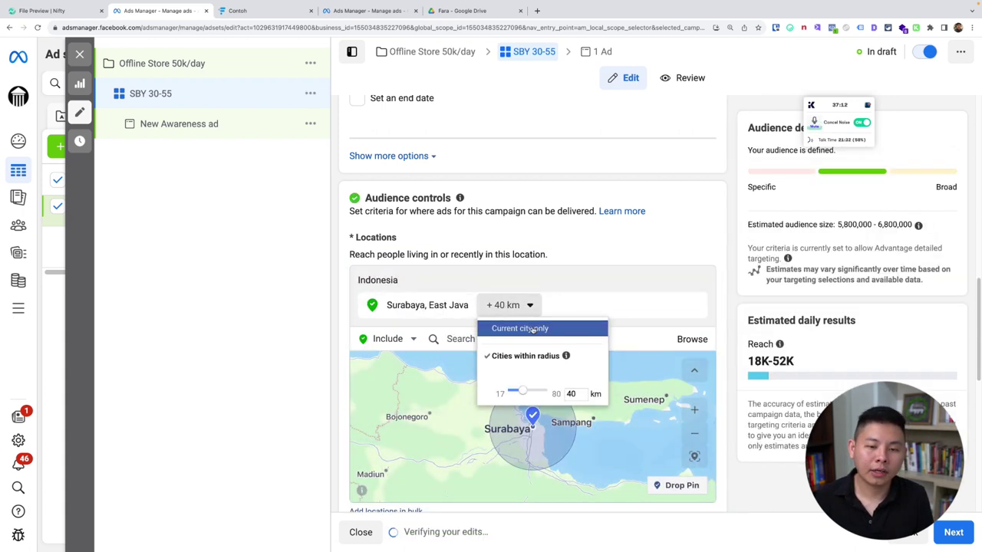
left_click(533, 328)
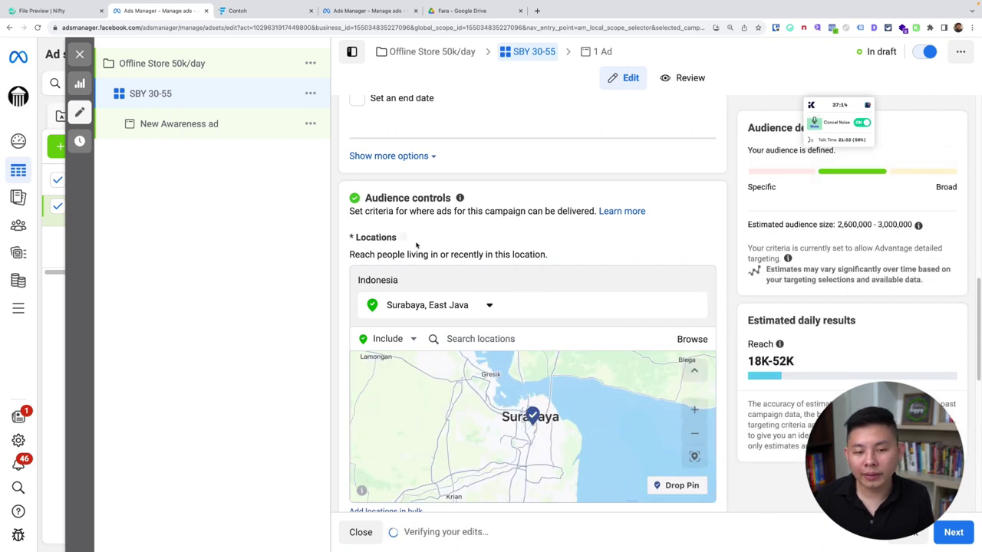
Underline the words "living" and "recently" in the location description with the annotation pen, and clear the marks
key("ctrl+alt+a")
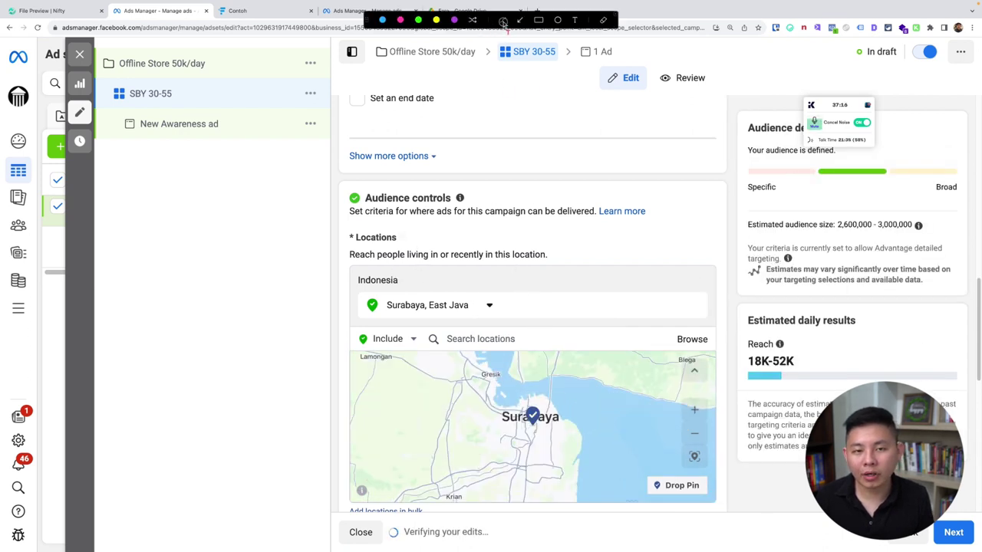
left_click_drag(399, 262, 428, 266)
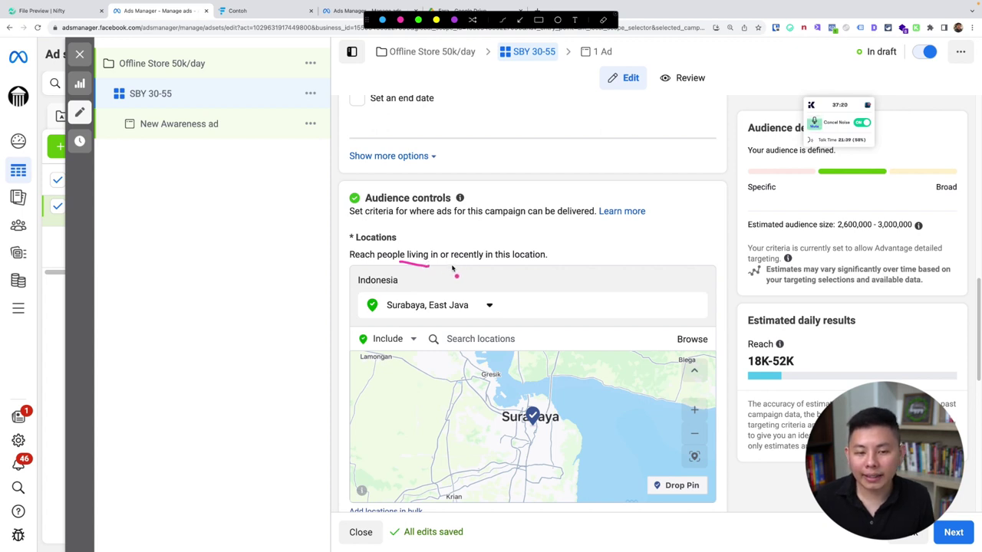
left_click_drag(451, 266, 491, 268)
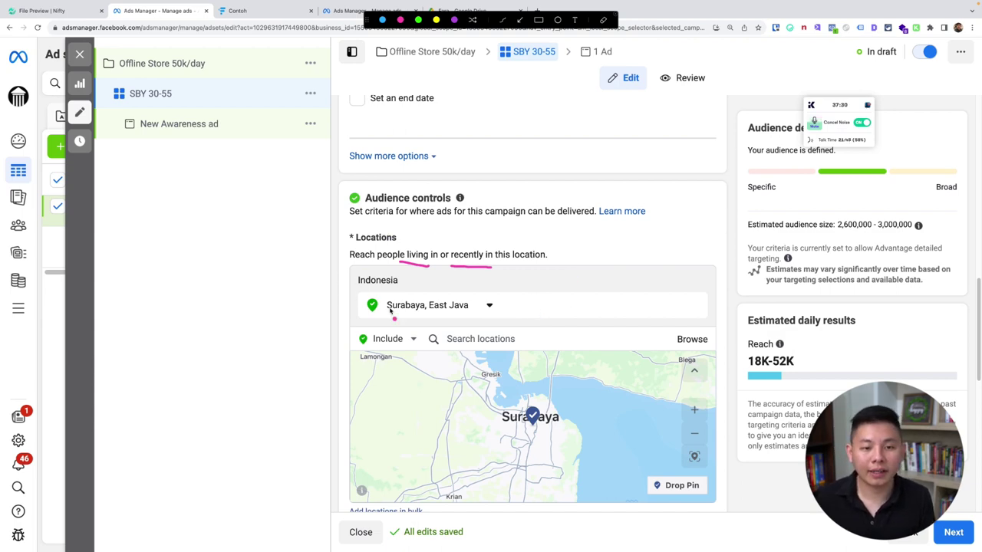
key("Escape")
Open the minimum age for editing, examine its available ages and leave the selection as it is
scroll(404, 265, "down", 5)
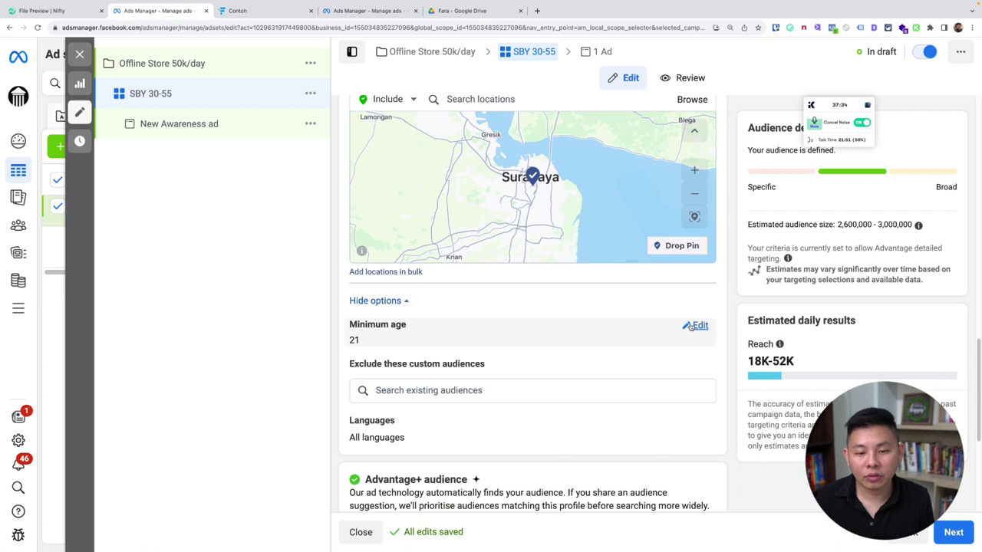
left_click(696, 325)
left_click(372, 345)
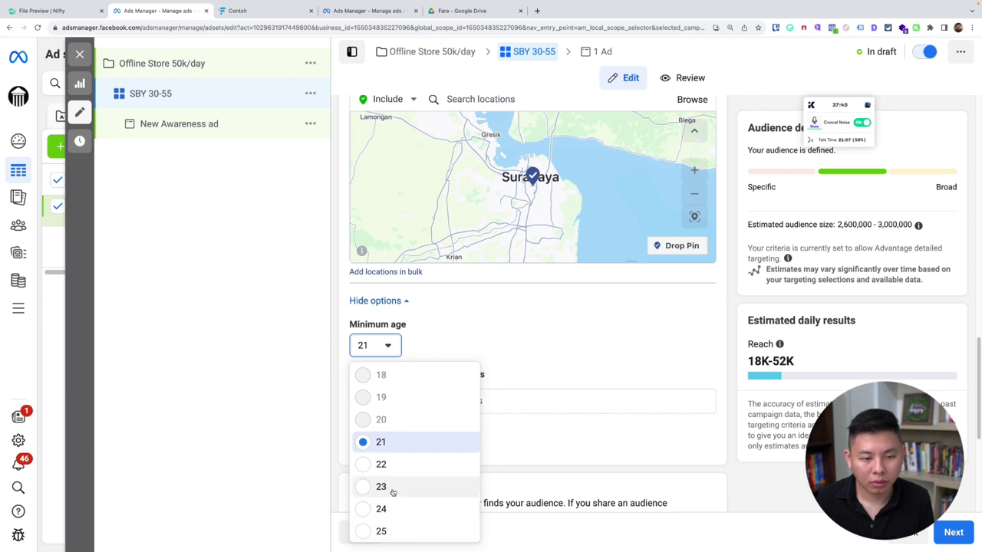
left_click(492, 315)
scroll(461, 345, "down", 2)
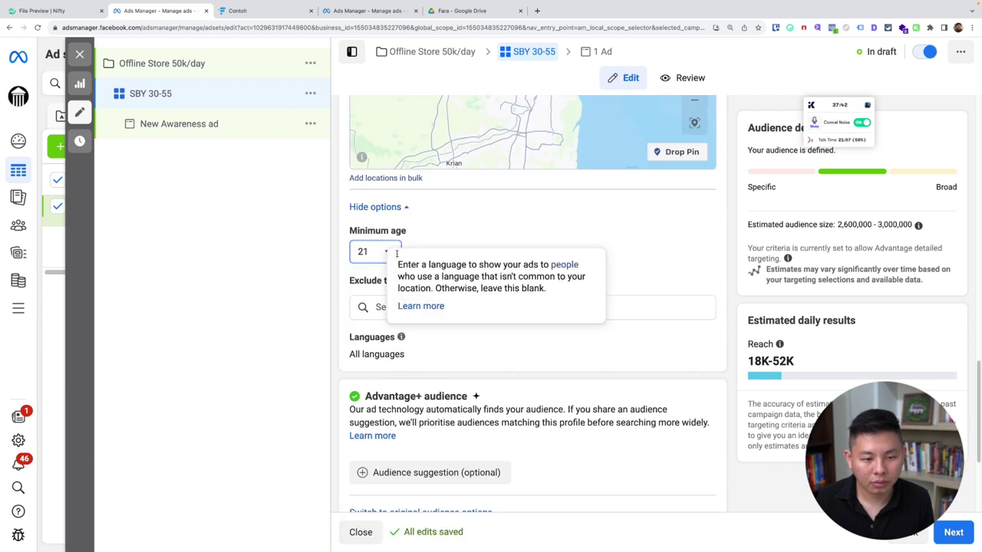
Set the minimum age in the ad set's audience controls to 25
scroll(368, 230, "down", 1)
left_click(375, 189)
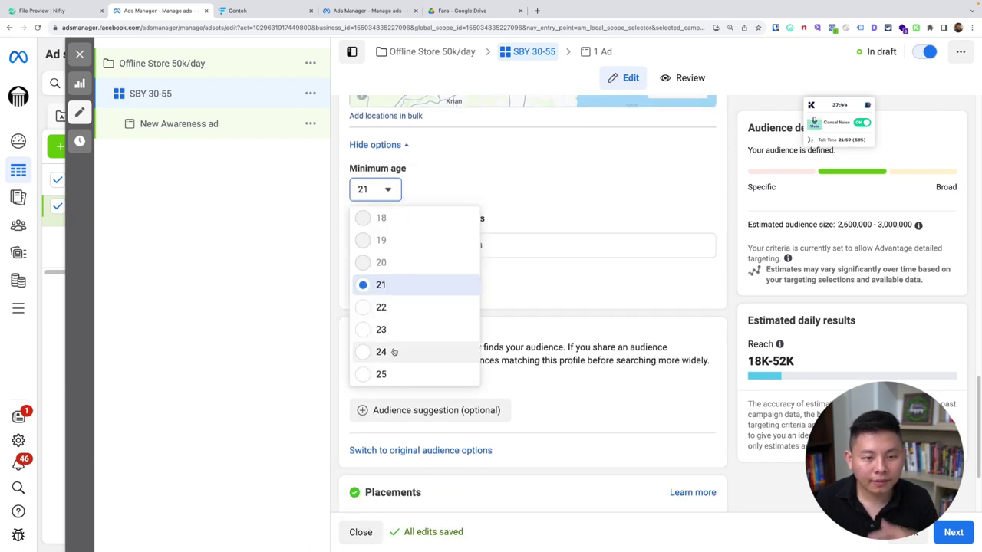
left_click(389, 382)
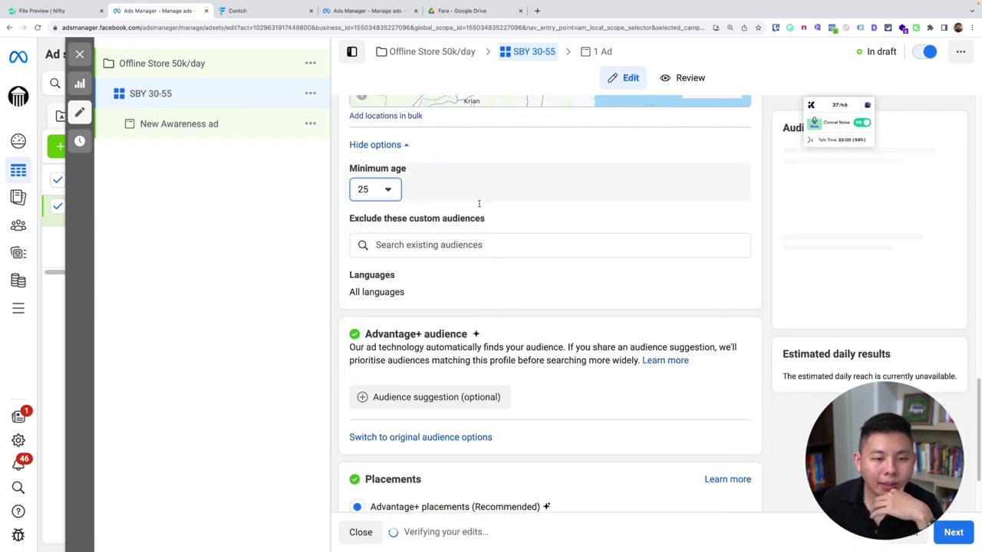
scroll(490, 326, "down", 1)
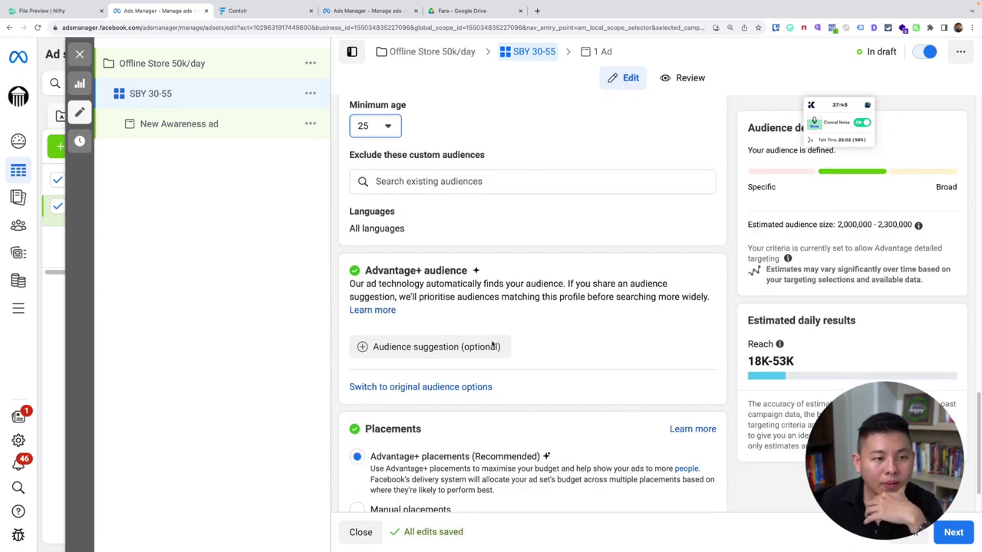
scroll(536, 284, "down", 1)
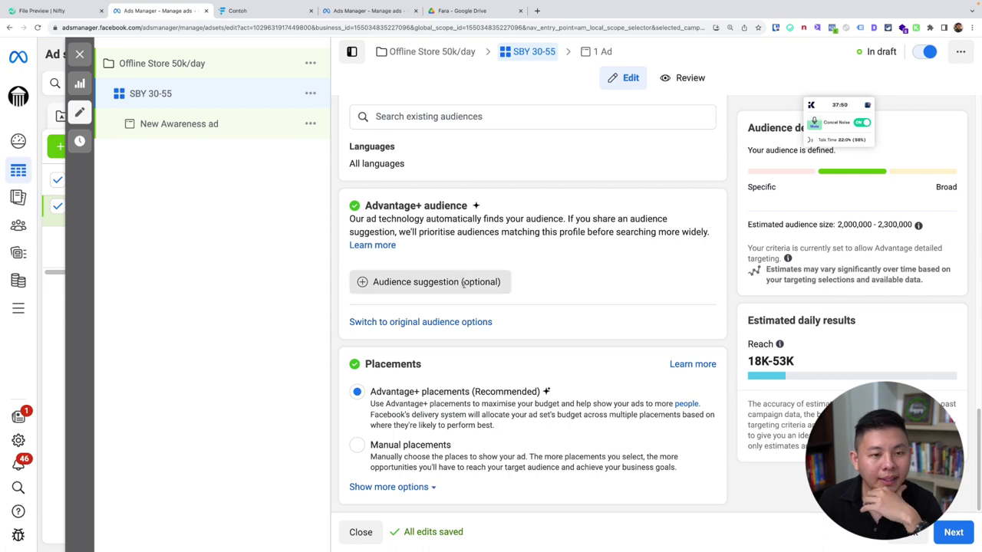
Try "Maximise number of impressions" as the ad set's performance goal and recheck the minimum age options
scroll(453, 223, "up", 10)
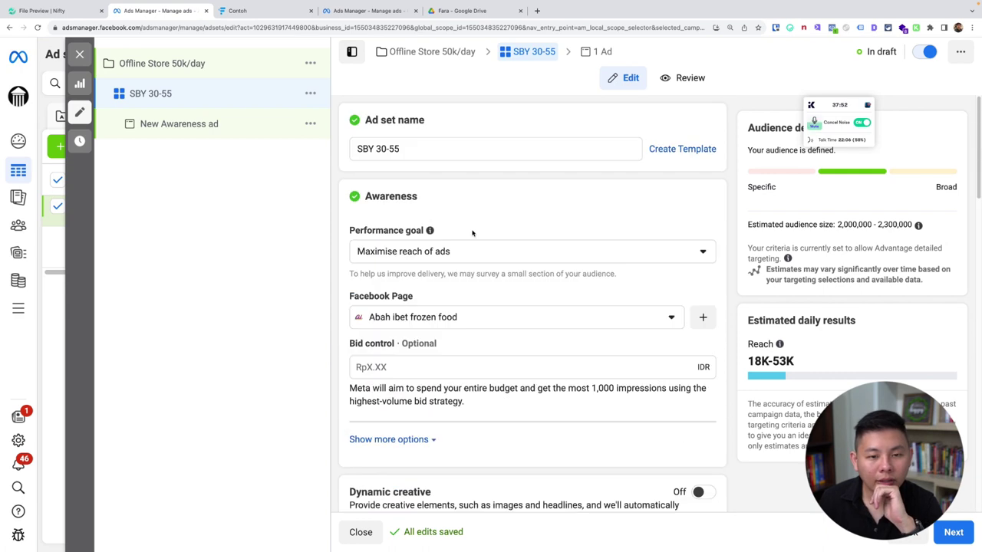
left_click(463, 253)
key("Down")
key("Return")
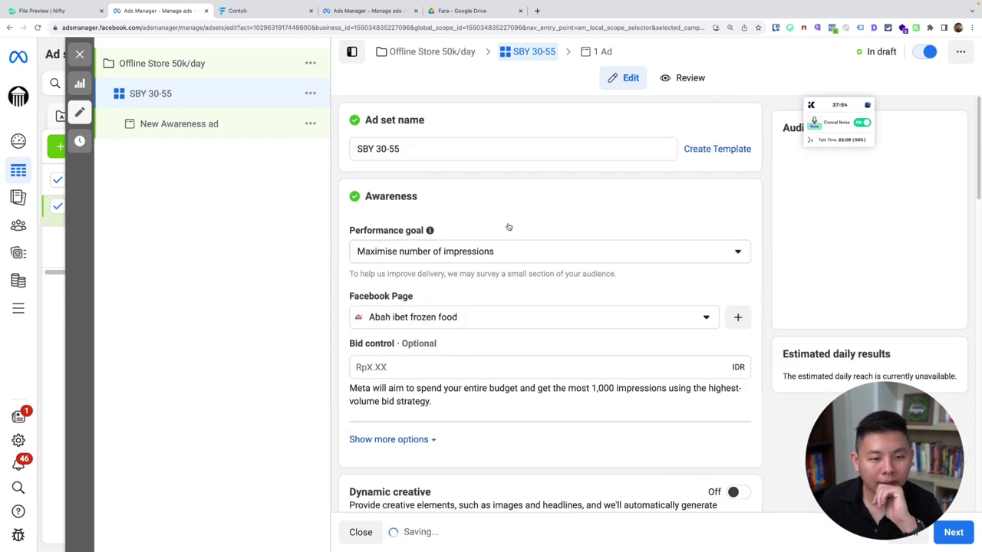
scroll(521, 375, "down", 3)
scroll(521, 375, "down", 12)
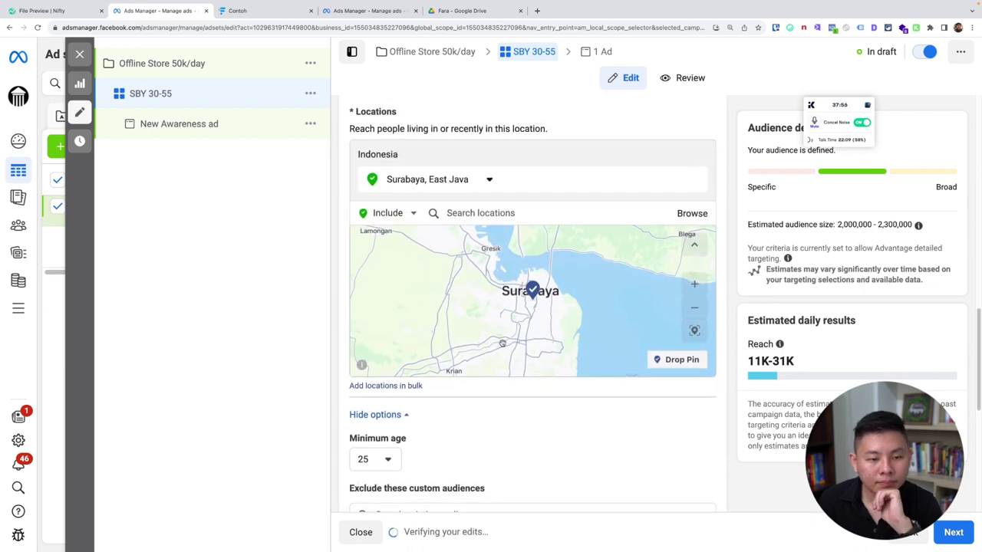
left_click(383, 342)
left_click(384, 342)
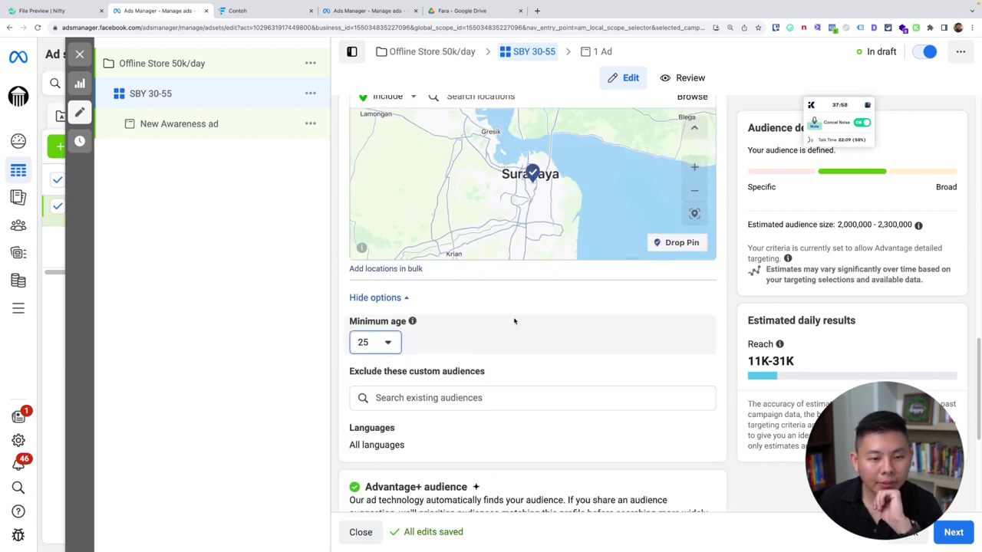
Set the performance goal back to "Maximise reach of ads"
scroll(514, 320, "up", 15)
left_click(468, 253)
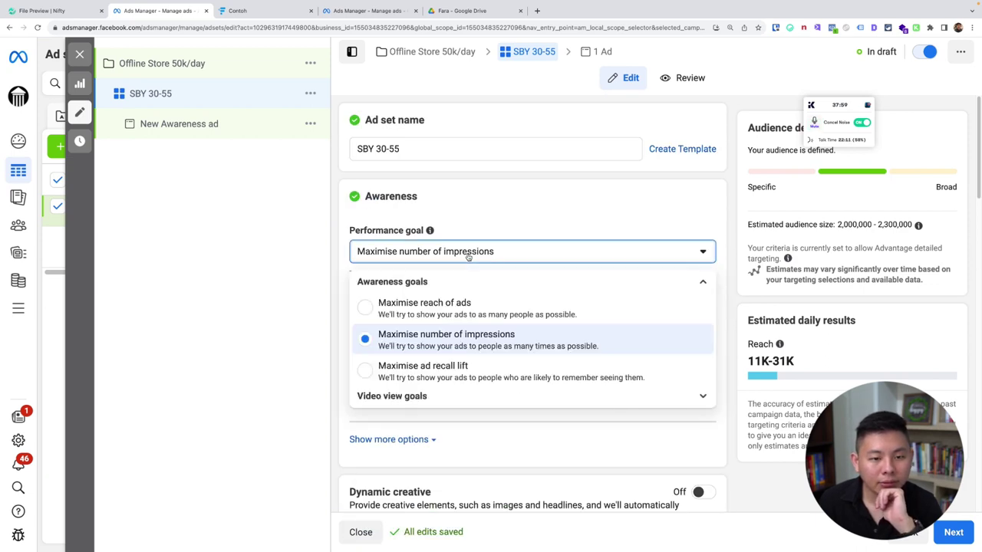
left_click(438, 318)
Check the existing custom audiences available for exclusion in the audience controls and dismiss the list
scroll(580, 230, "down", 6)
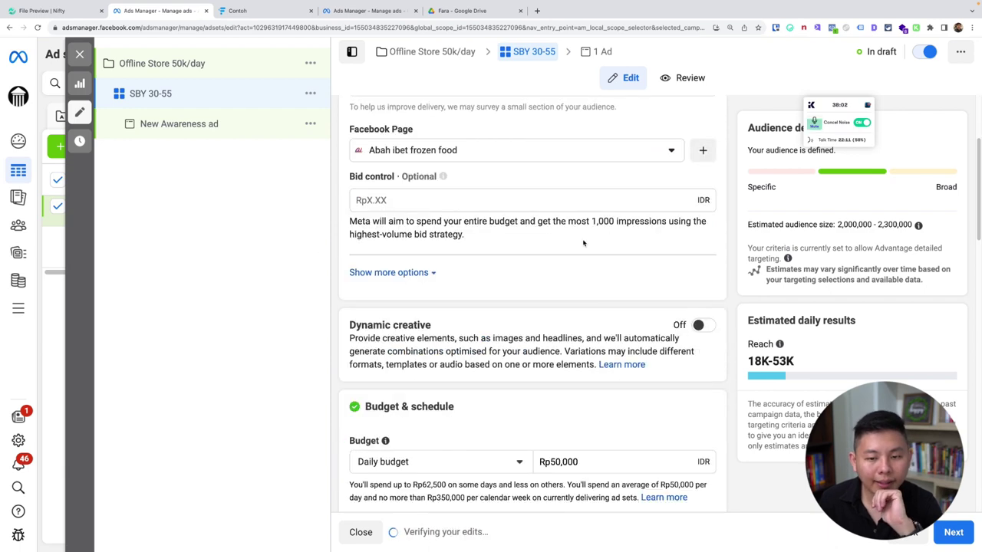
scroll(576, 345, "down", 8)
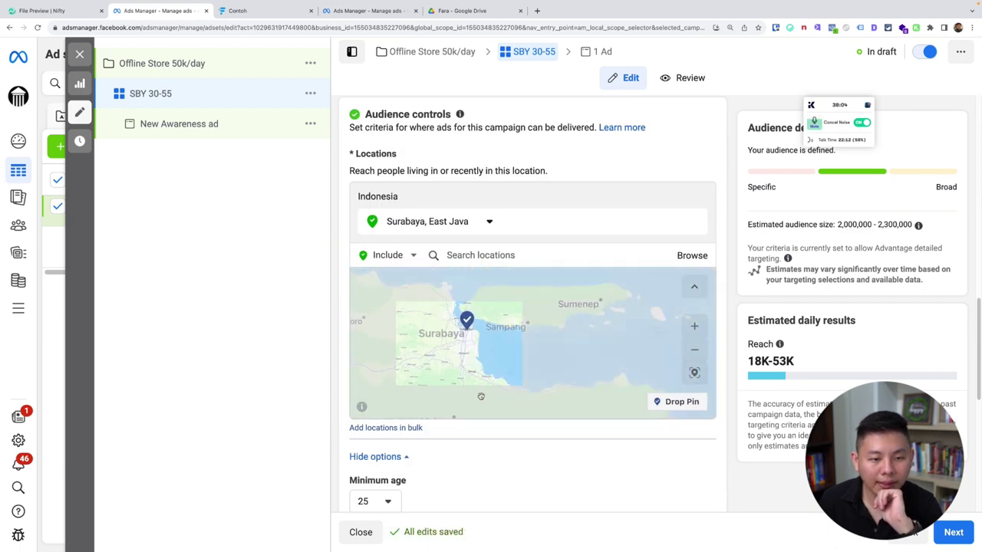
scroll(537, 380, "down", 3)
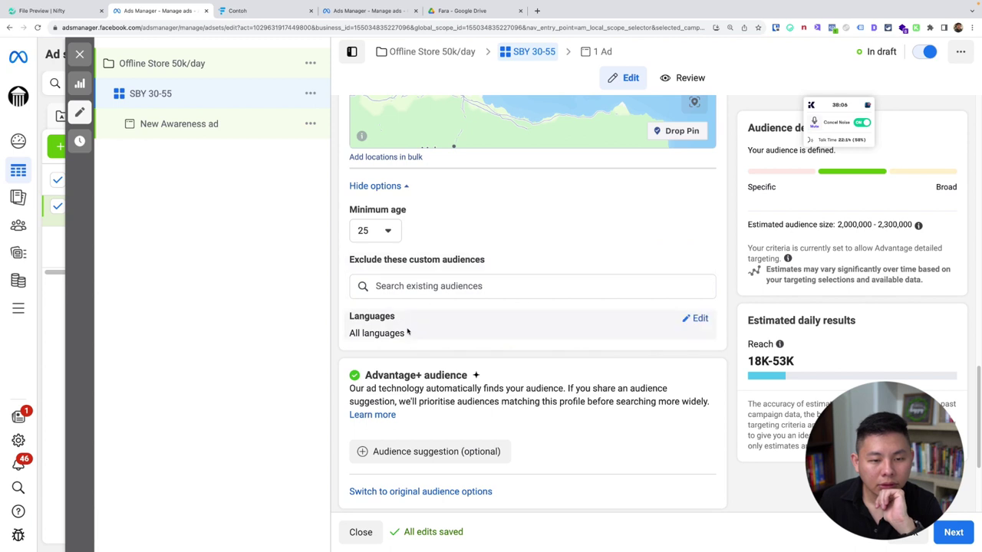
left_click(477, 285)
left_click(258, 300)
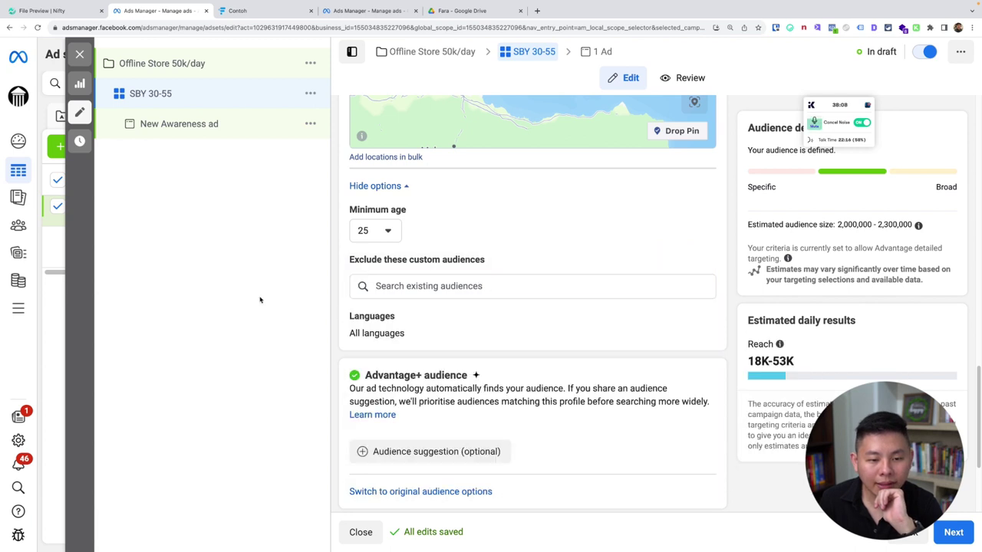
Switch the ad set to the original audience options and expand the additional budget and schedule options
scroll(549, 319, "down", 2)
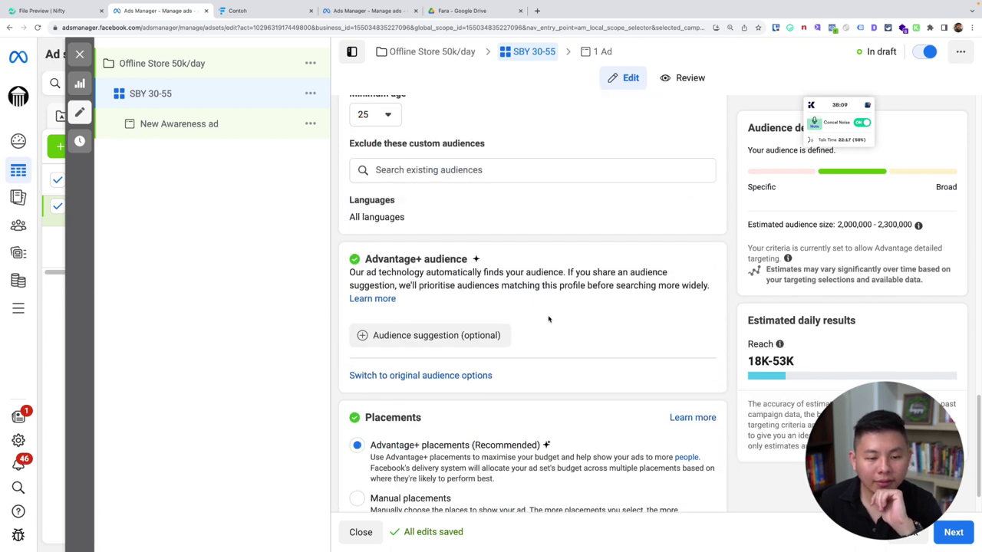
left_click(499, 376)
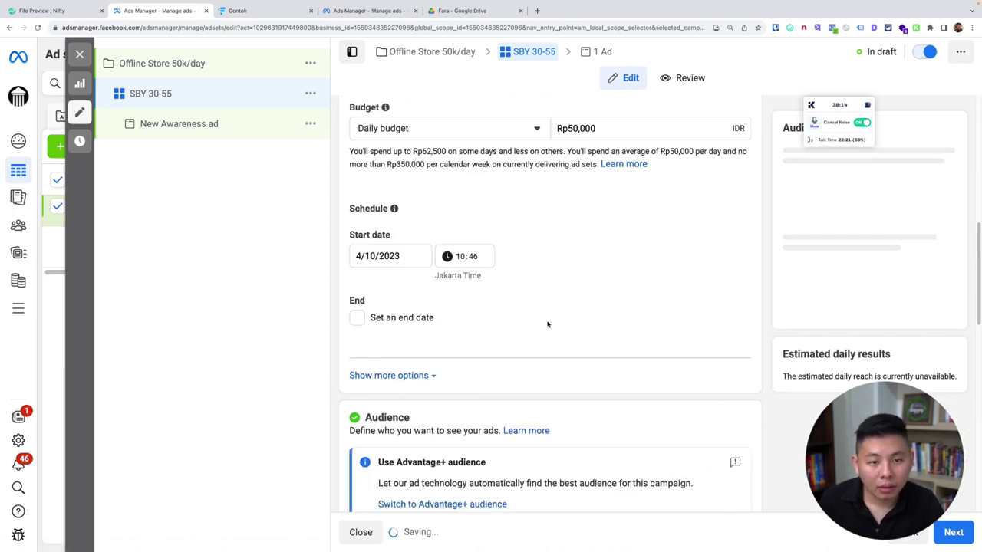
scroll(537, 315, "down", 2)
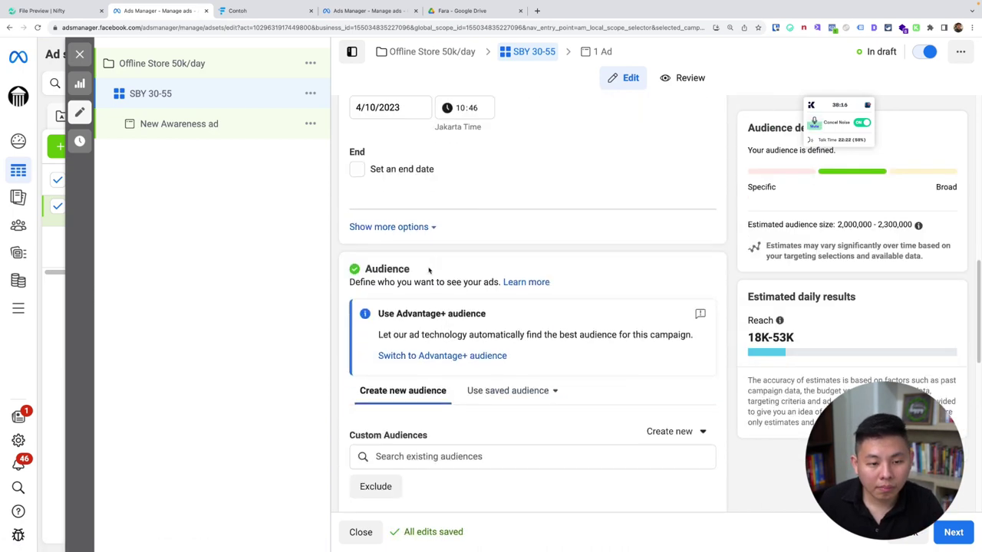
left_click(404, 229)
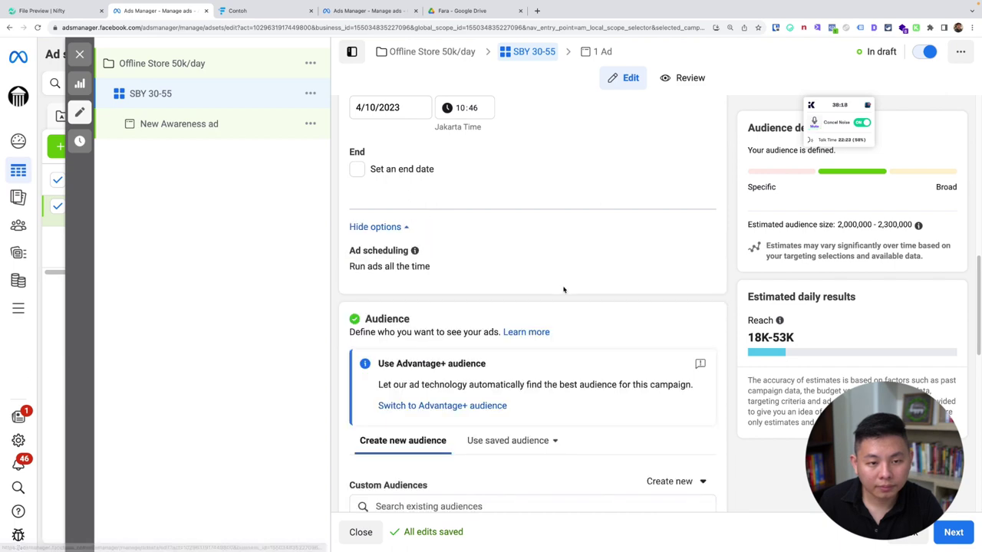
Review the ad set from its performance goal through scheduling, custom audiences, locations, age, gender, detailed targeting and languages
scroll(552, 318, "down", 4)
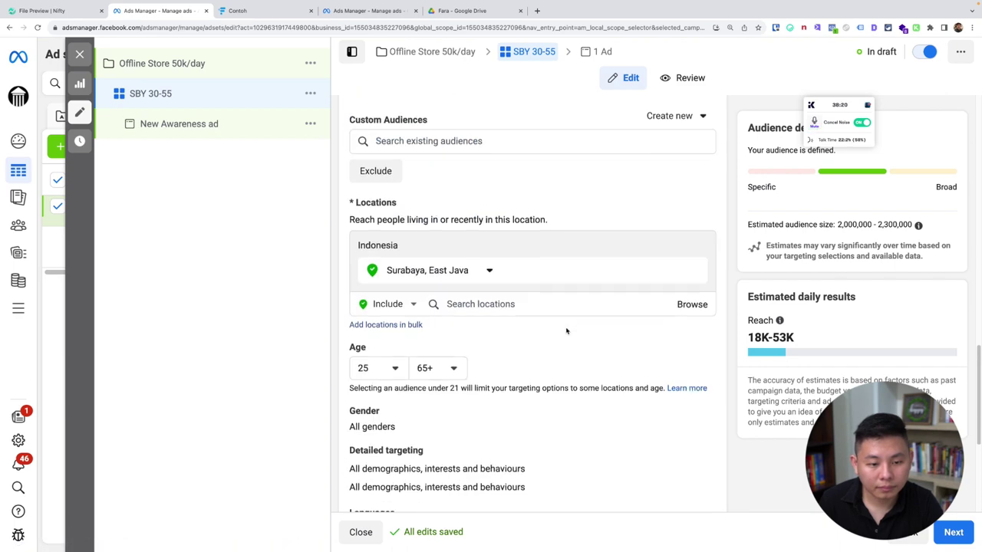
scroll(460, 383, "down", 2)
scroll(461, 394, "up", 10)
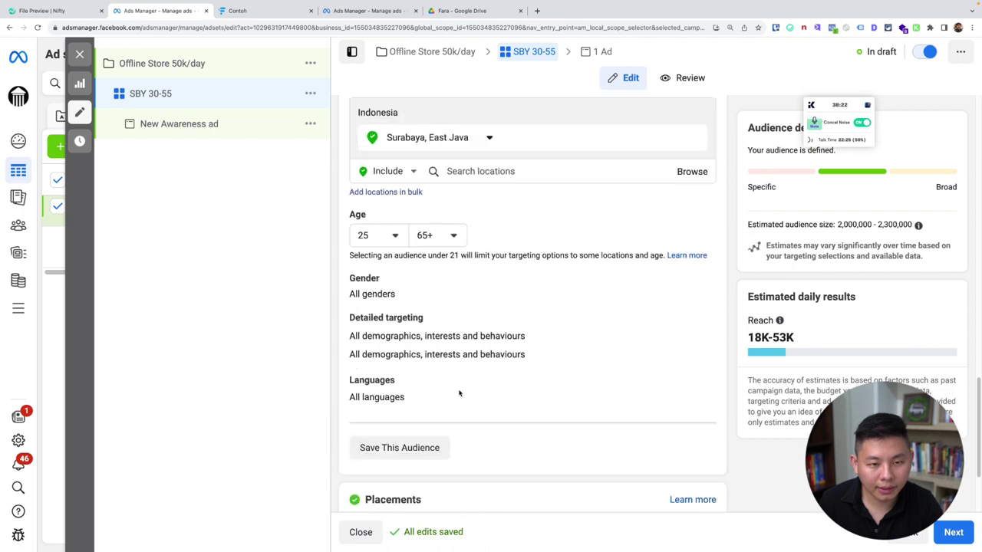
scroll(459, 393, "up", 8)
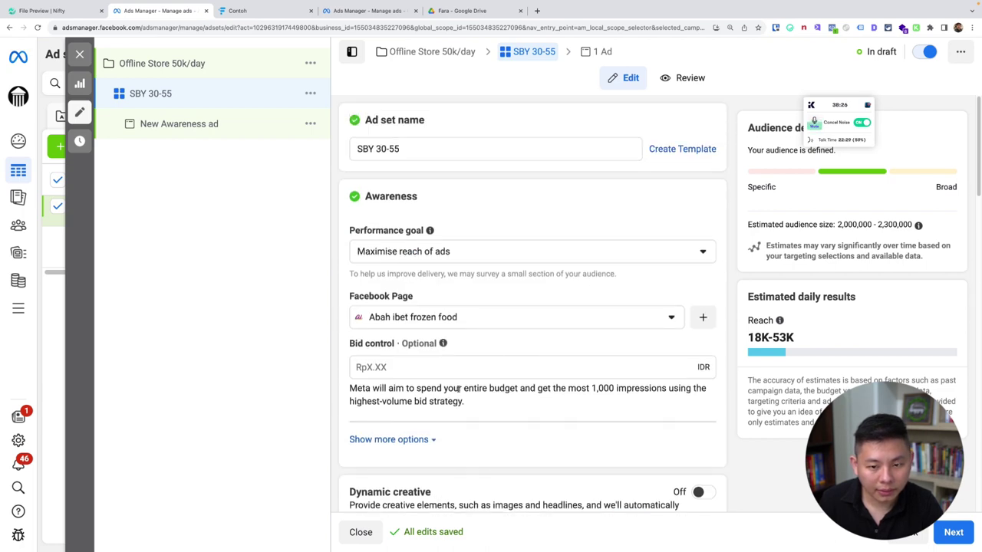
scroll(459, 391, "down", 6)
scroll(458, 388, "down", 2)
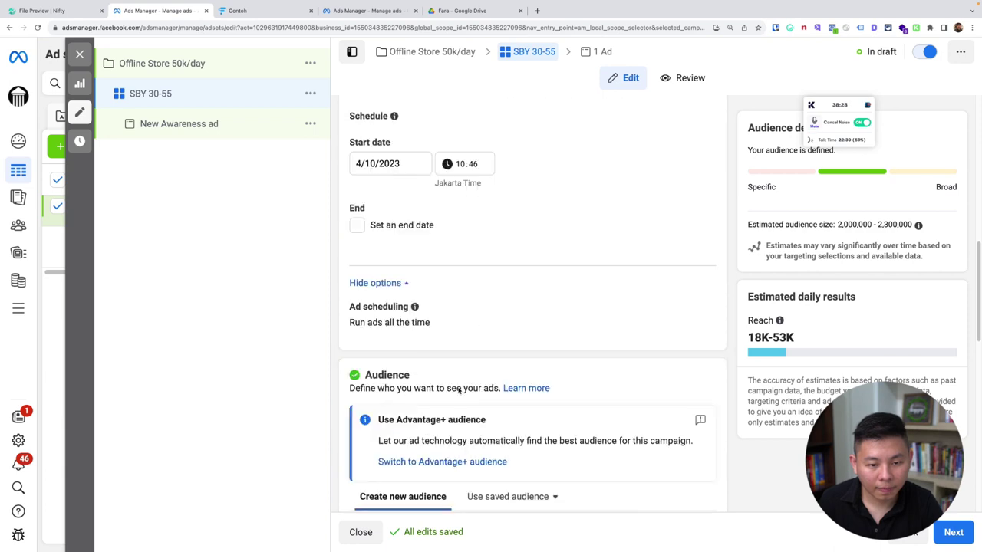
scroll(458, 389, "down", 5)
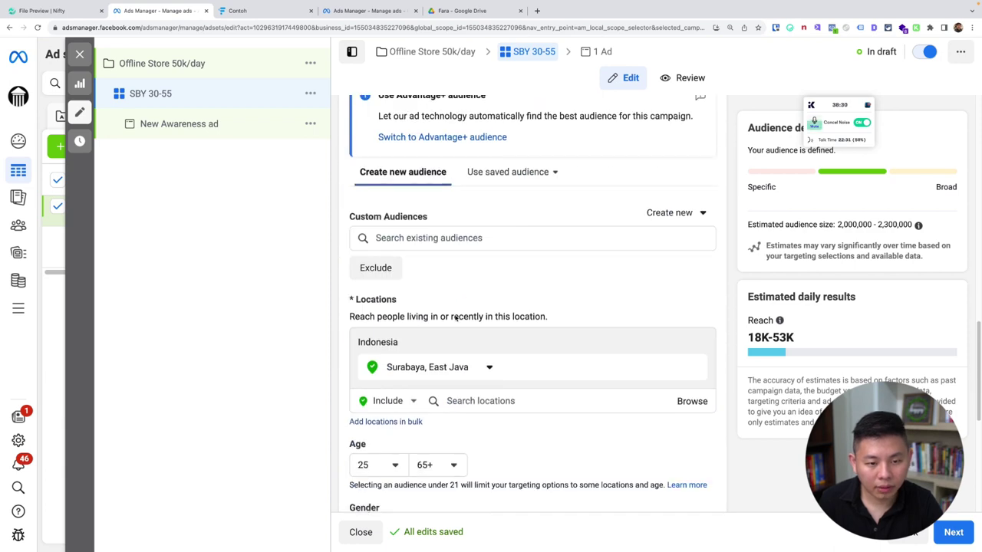
Set the audience age range to 30 through 55
scroll(570, 335, "down", 1)
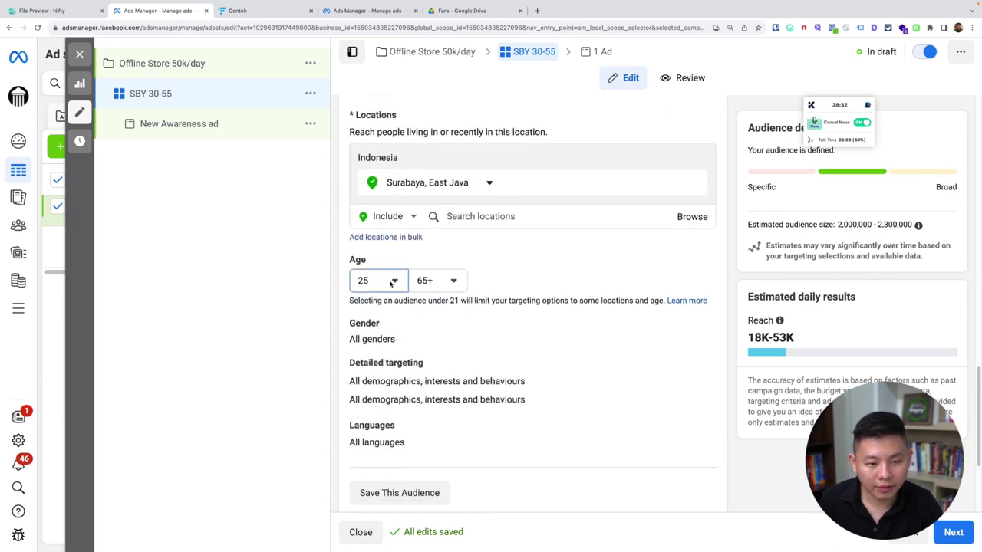
left_click(387, 281)
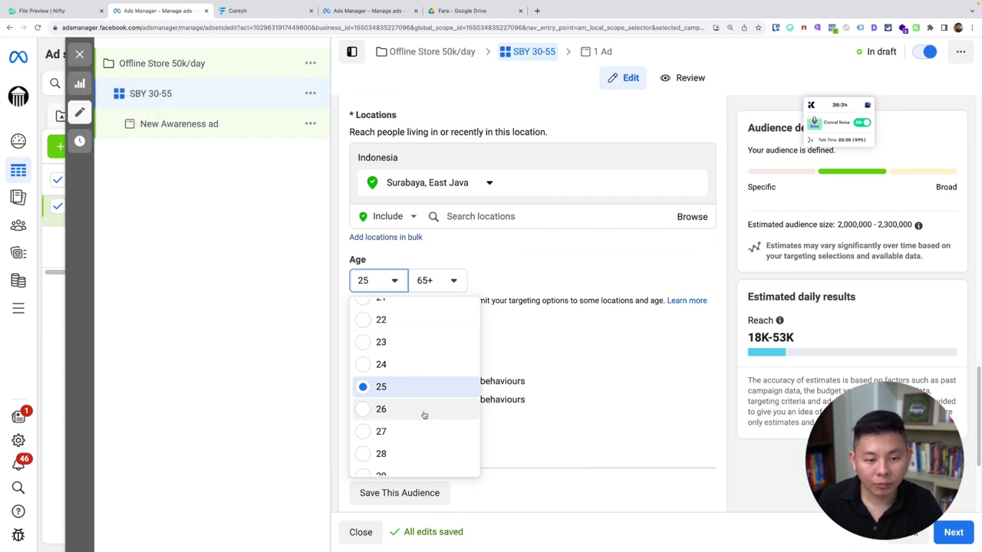
scroll(415, 401, "down", 2)
left_click(410, 380)
left_click(439, 281)
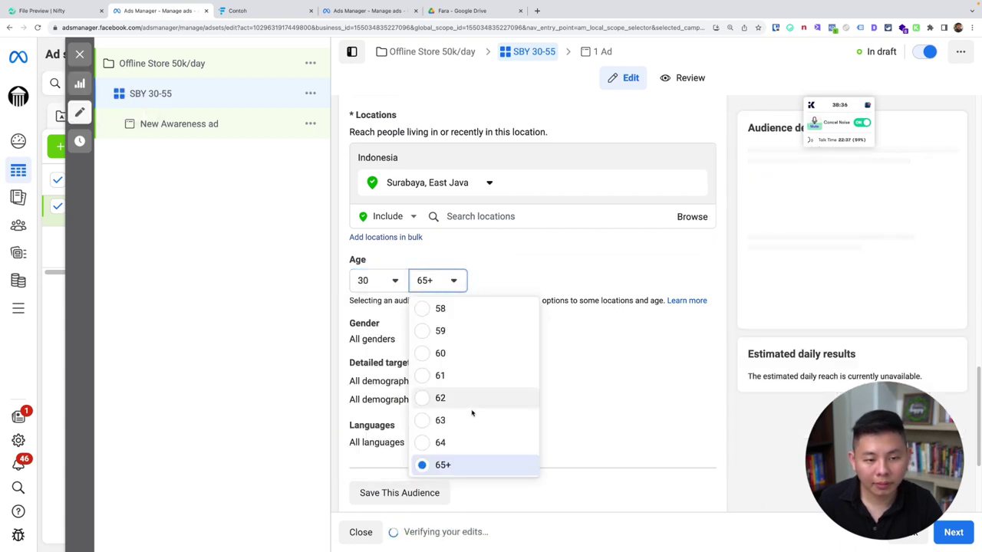
scroll(471, 418, "up", 1)
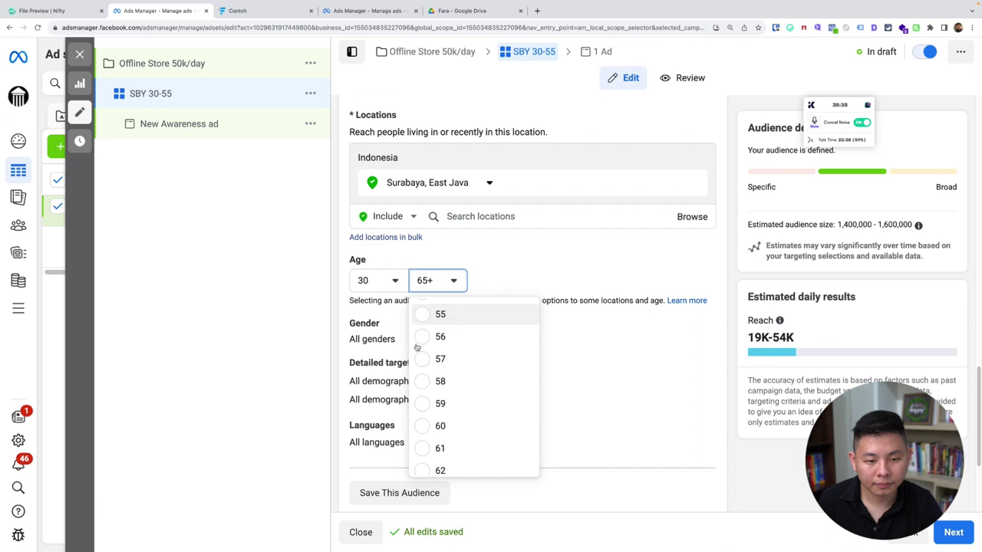
left_click(439, 315)
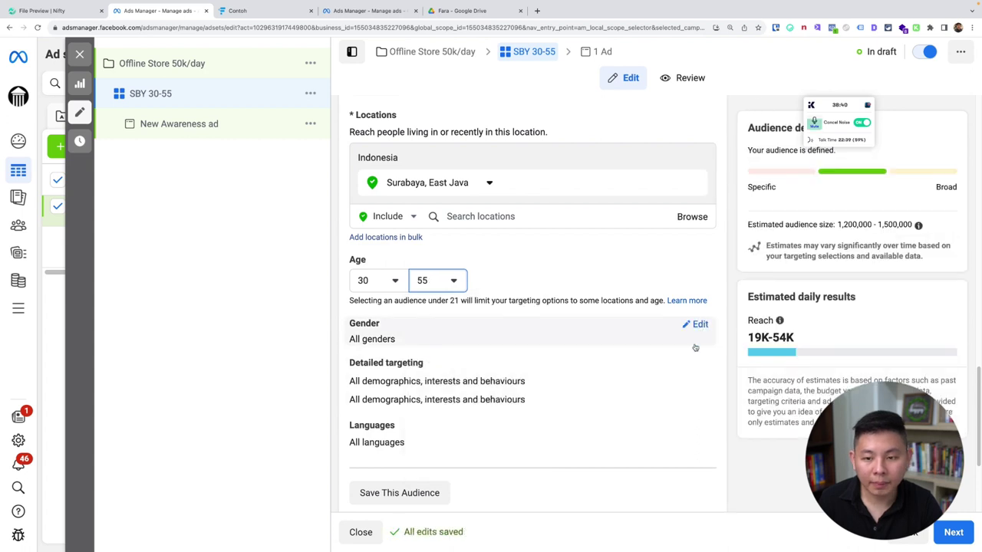
Open the gender setting for editing and limit the audience to Women
scroll(690, 361, "down", 1)
left_click(697, 279)
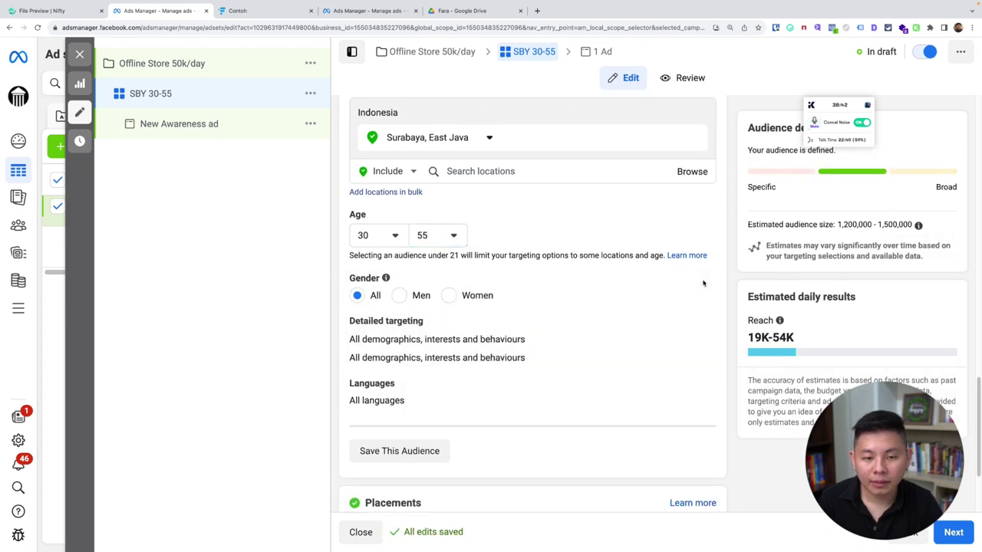
left_click(449, 296)
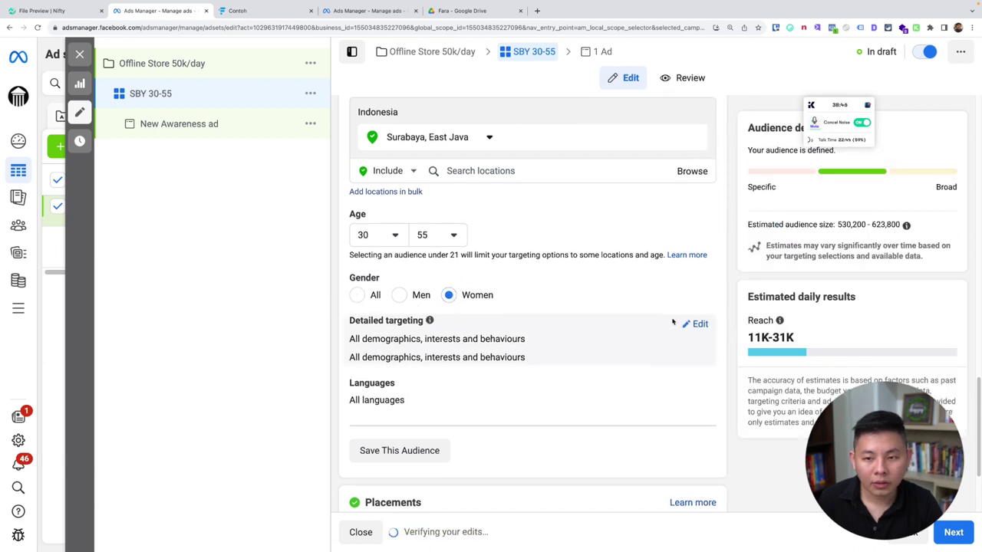
Highlight the figures of the estimated audience size in the audience definition
scroll(673, 322, "down", 1)
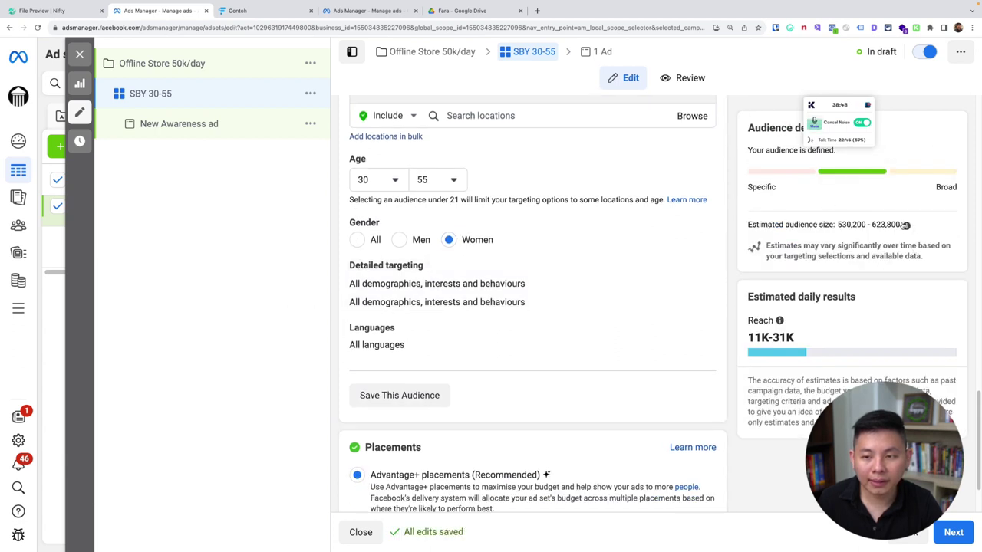
left_click_drag(901, 224, 838, 227)
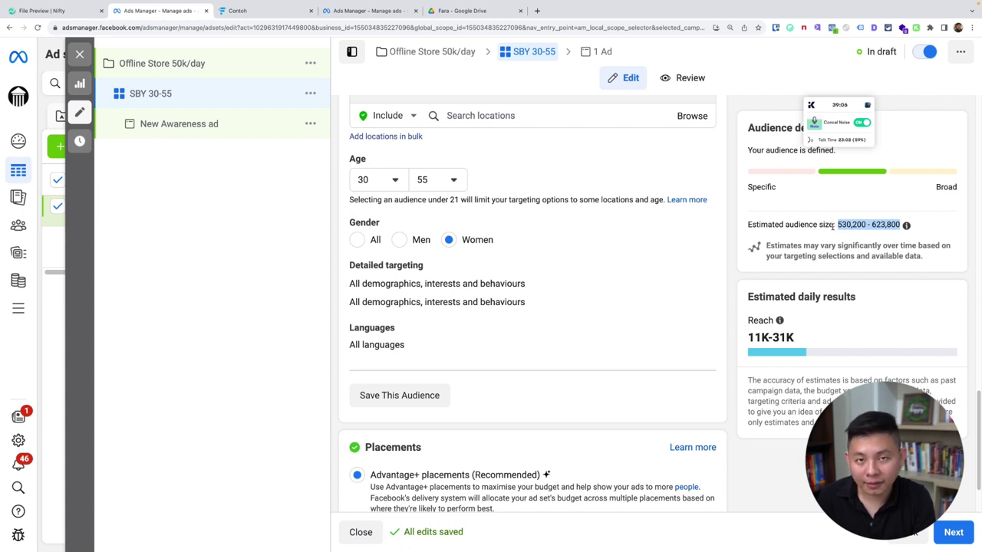
left_click_drag(836, 227, 901, 224)
key("super+m")
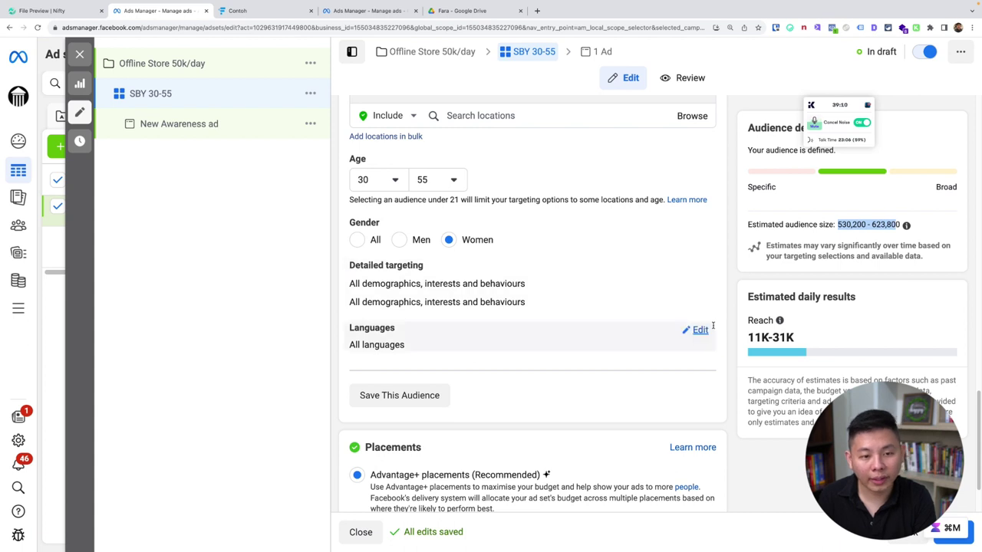
Open the detailed targeting for editing and examine its options together with the languages and placements settings
scroll(698, 328, "down", 1)
left_click(700, 261)
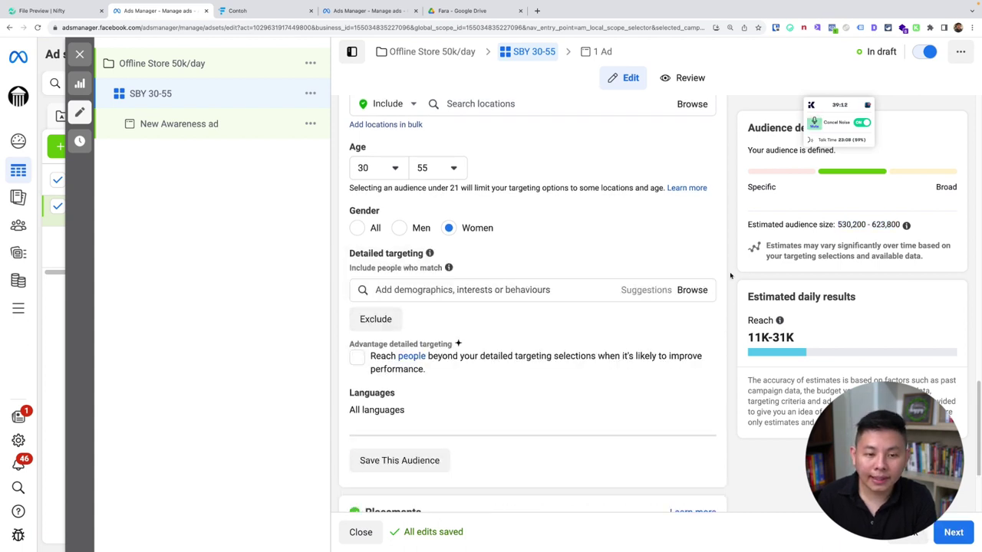
scroll(730, 355, "down", 1)
scroll(731, 346, "down", 1)
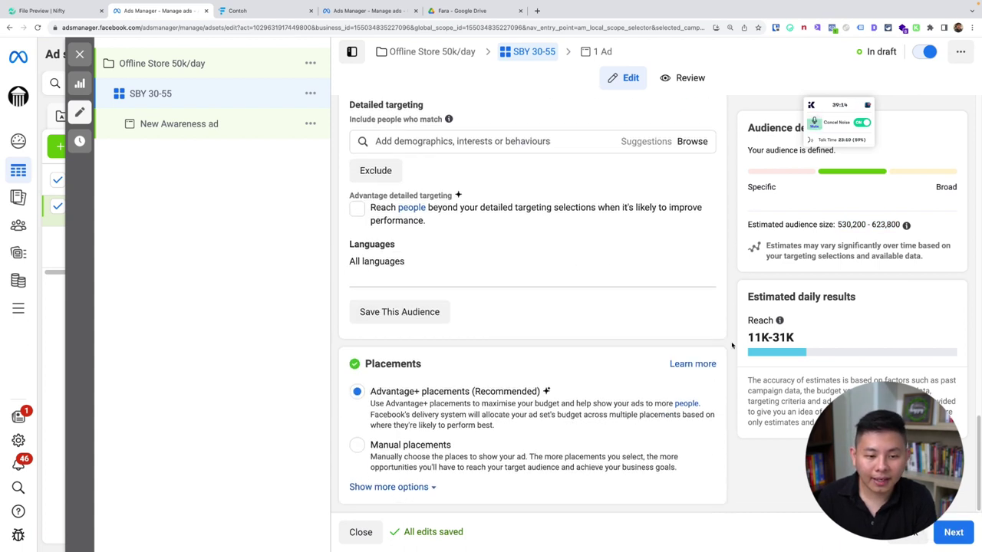
mouse_move(779, 320)
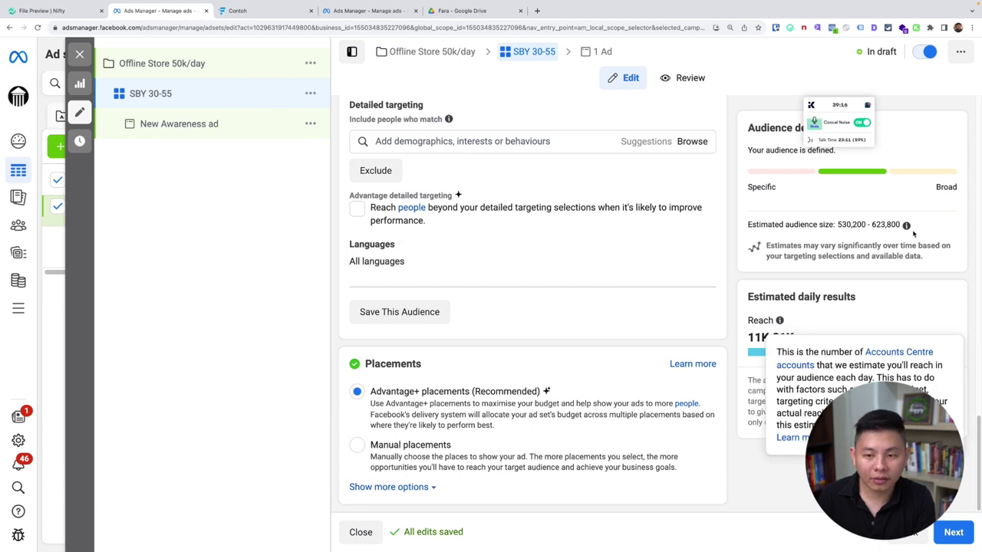
Highlight the estimated audience size range and clear the selection again
left_click_drag(834, 224, 906, 224)
key("super+m")
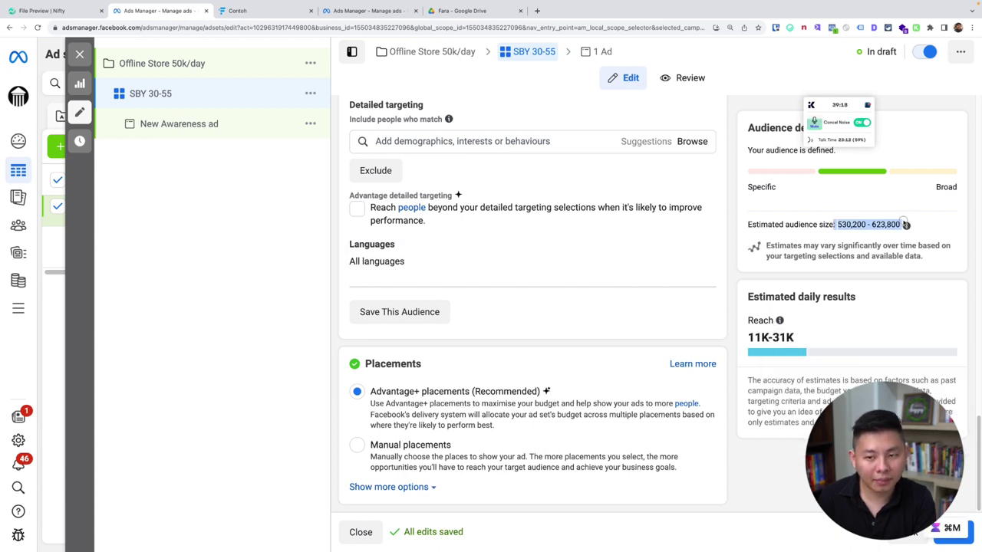
left_click(741, 289)
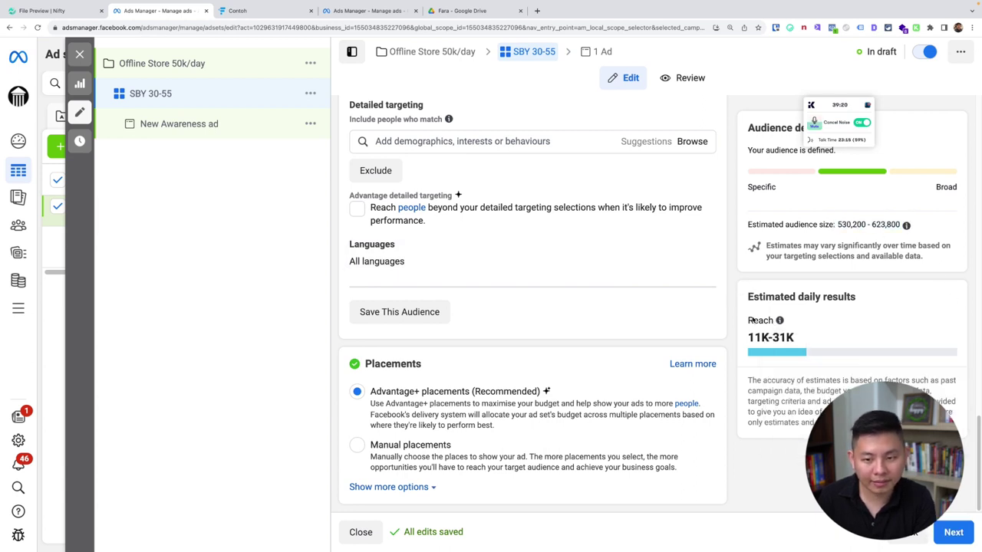
Switch the ad set to manual placements and limit the devices to Mobile by excluding Desktop
left_click(400, 446)
scroll(562, 298, "down", 3)
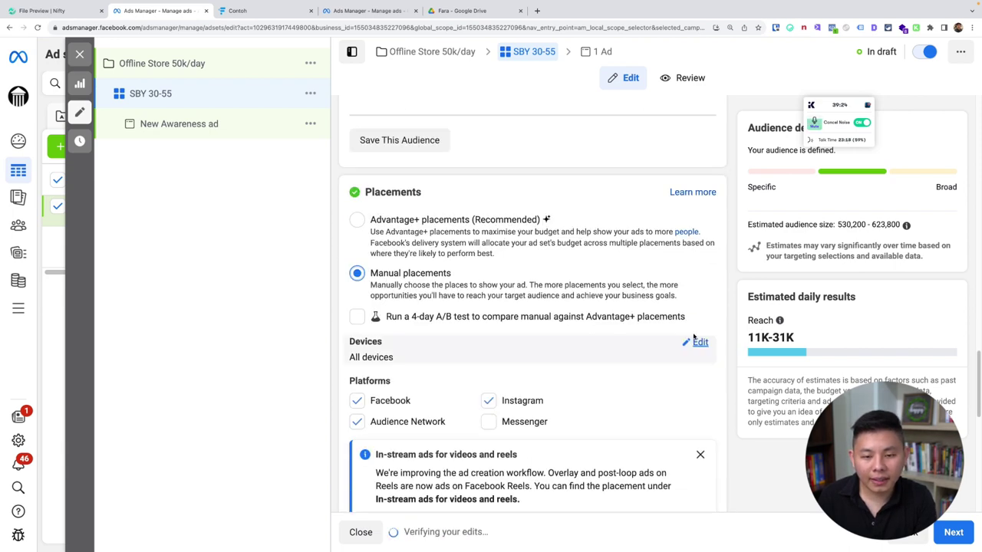
left_click(699, 343)
left_click(451, 362)
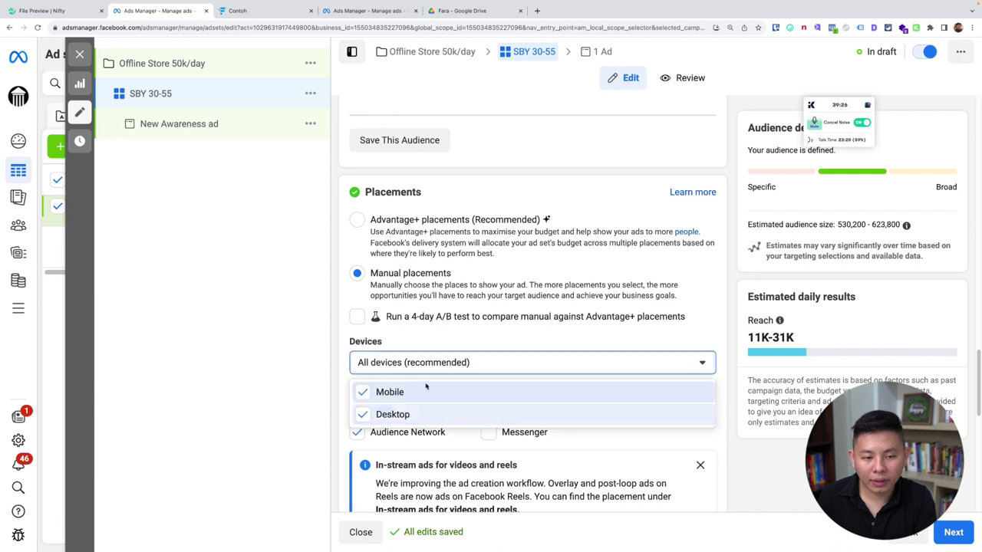
left_click(368, 414)
Exclude Audience Network from the placement platforms and look over the individual placements
scroll(506, 361, "down", 2)
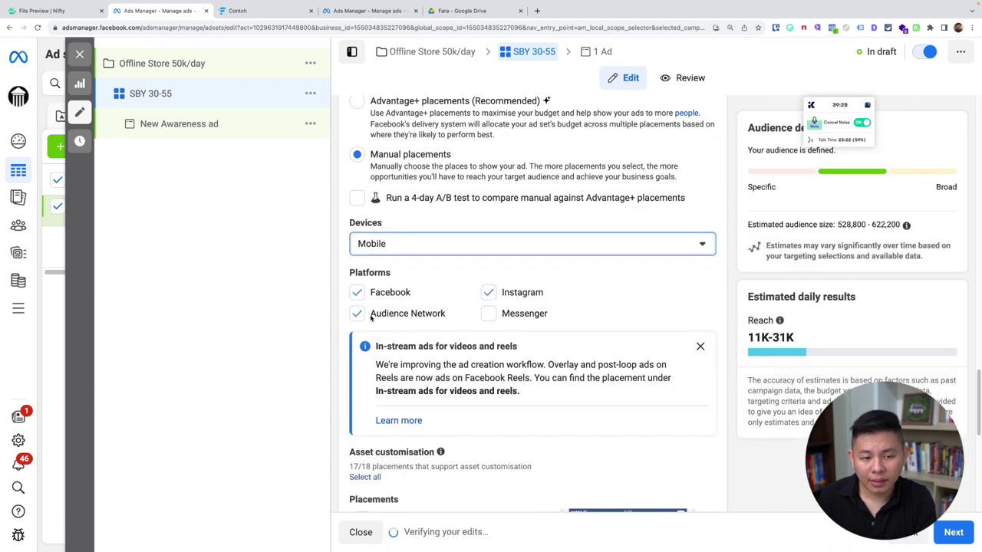
left_click(356, 313)
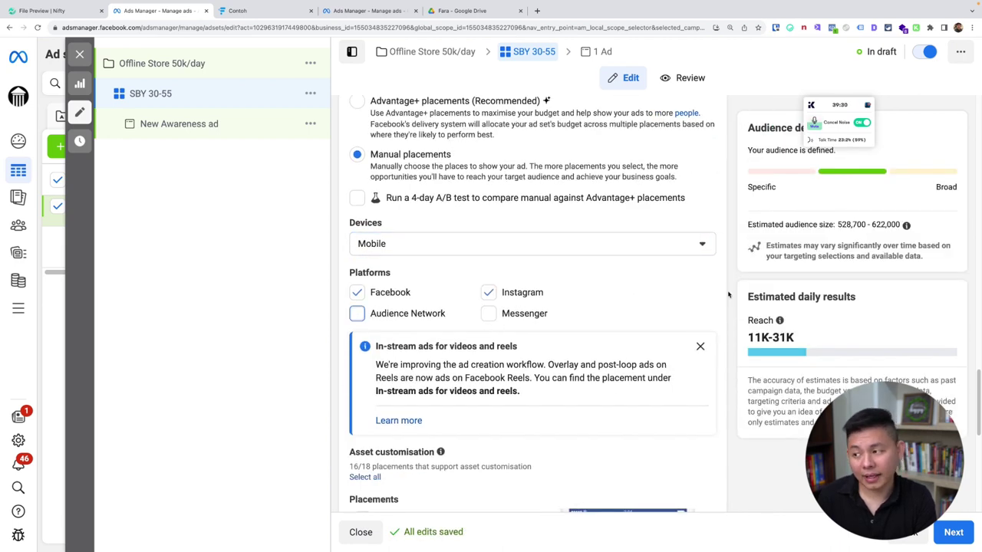
scroll(591, 320, "down", 6)
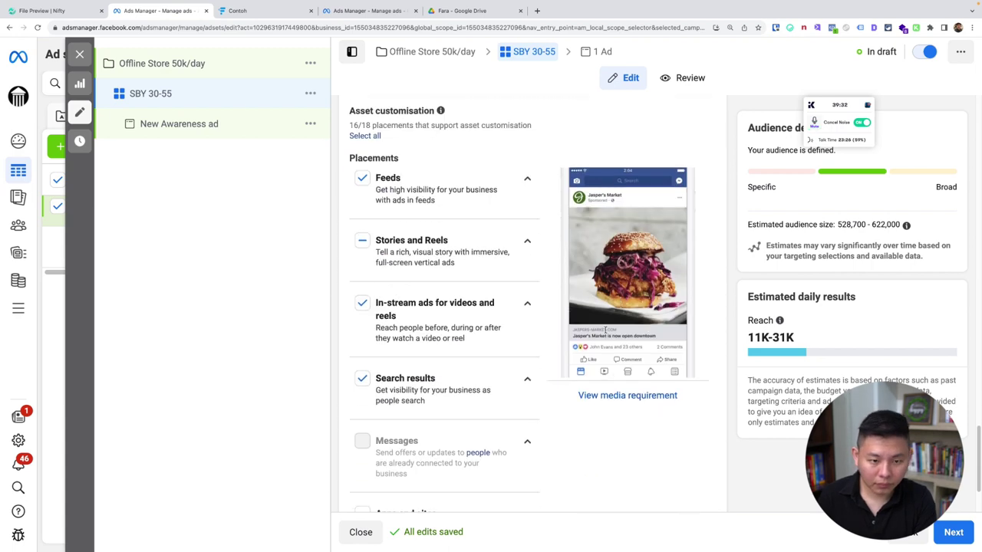
Open the New Awareness ad and choose Use selected Page as its Instagram account
left_click(239, 131)
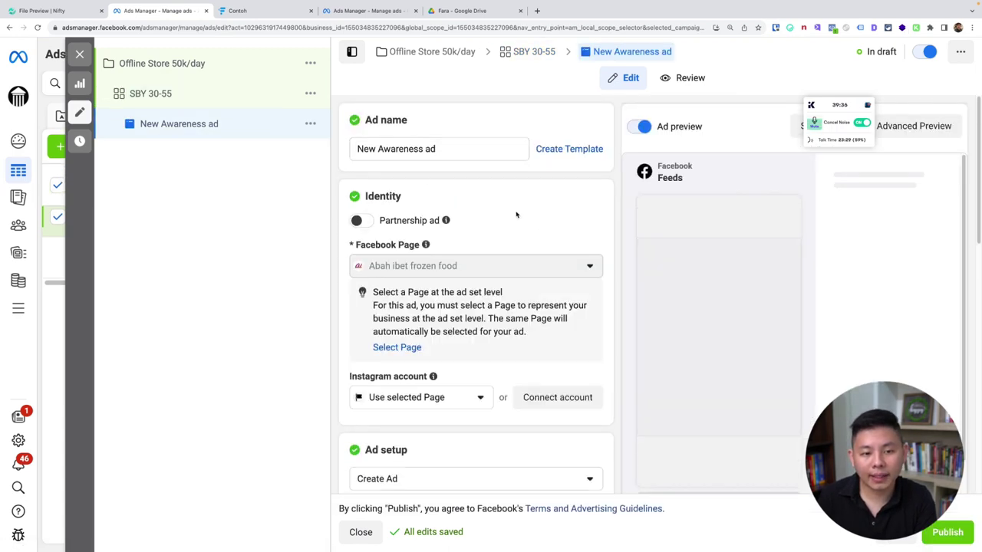
scroll(460, 245, "down", 3)
left_click(427, 229)
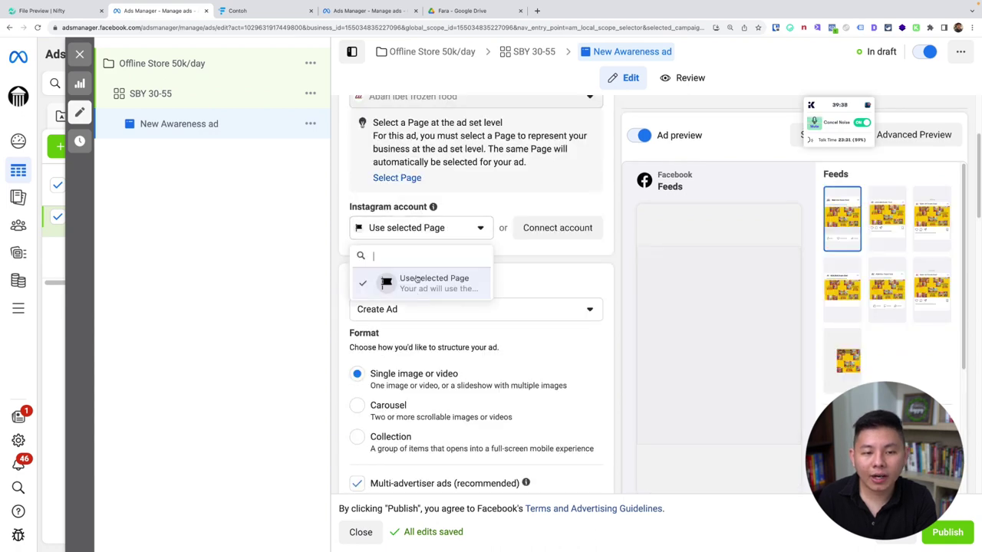
left_click(426, 281)
scroll(506, 245, "down", 2)
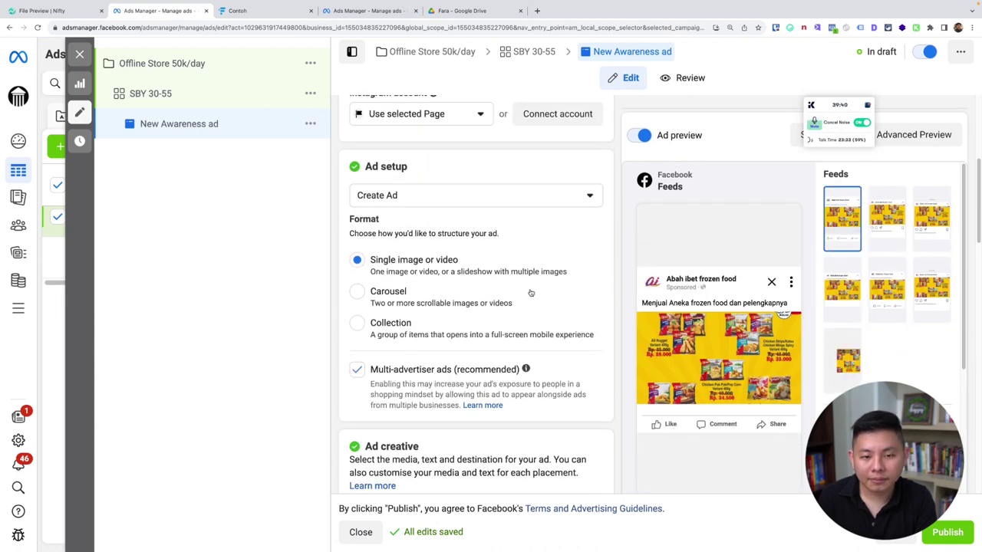
Examine the ad's identity, media, primary text, languages, tracking and URL parameter settings
scroll(511, 242, "up", 4)
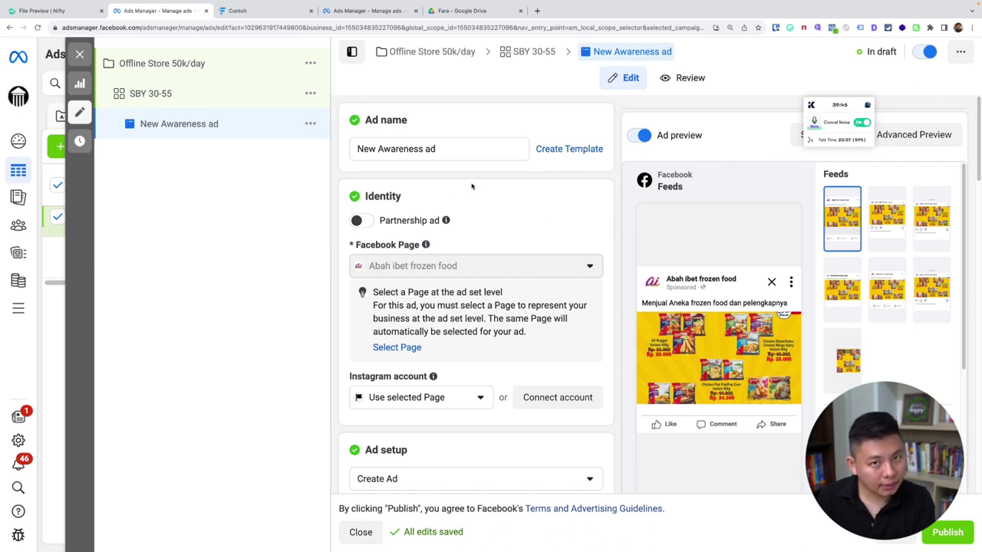
scroll(513, 246, "down", 10)
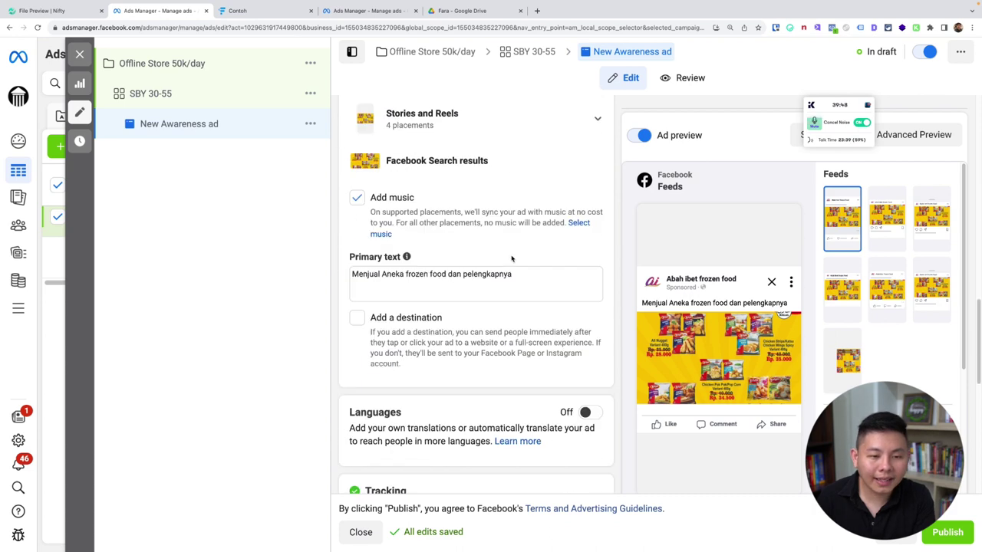
scroll(511, 259, "down", 10)
scroll(499, 326, "up", 10)
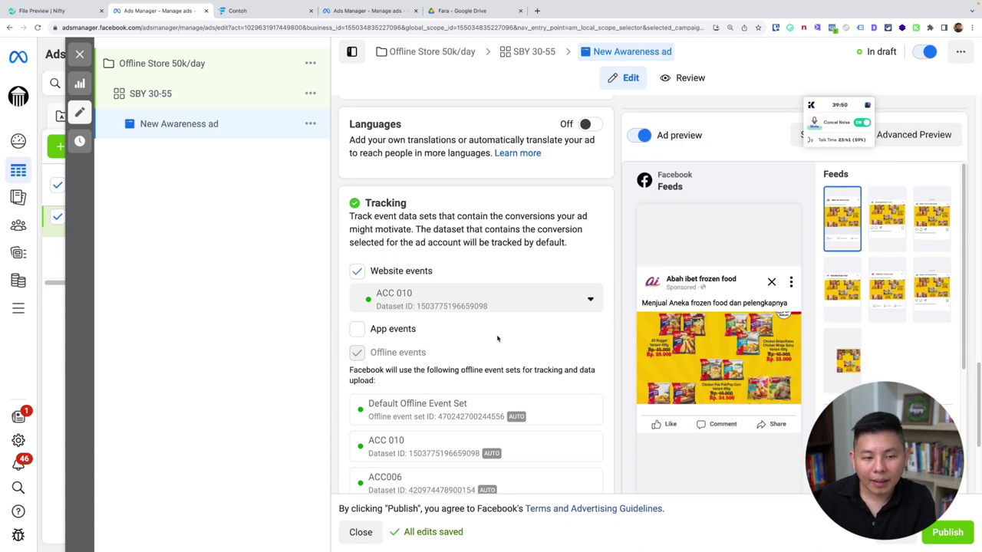
scroll(483, 326, "up", 5)
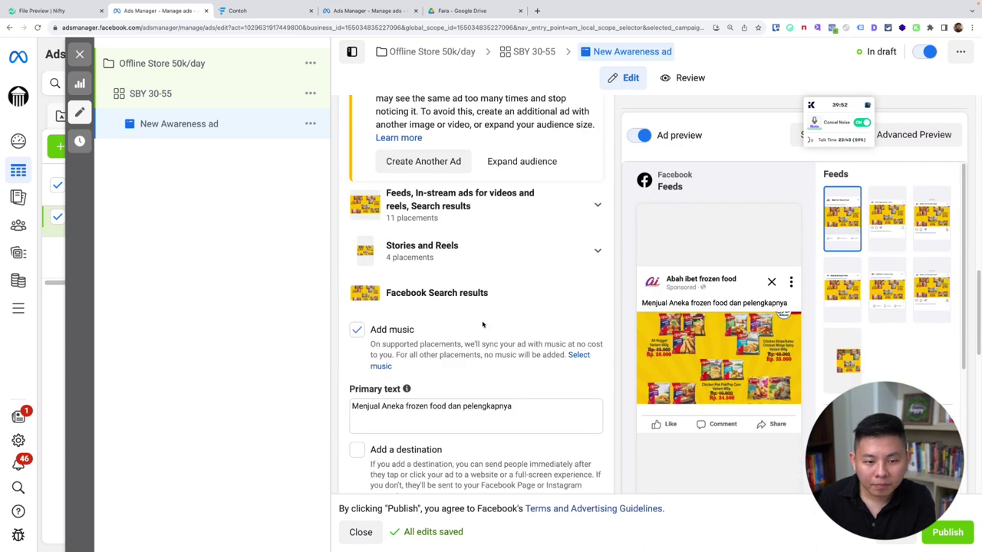
scroll(482, 325, "down", 3)
scroll(482, 325, "down", 4)
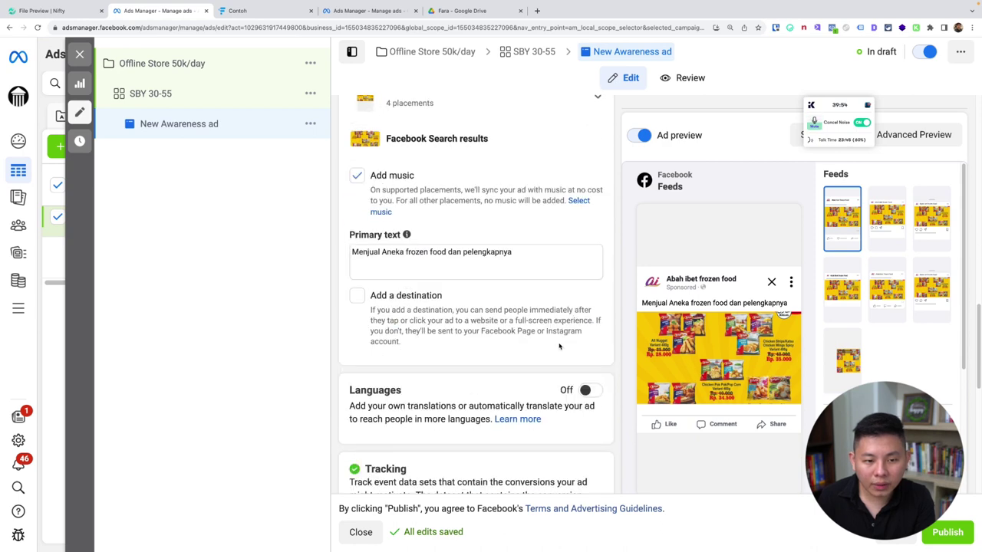
scroll(556, 343, "down", 4)
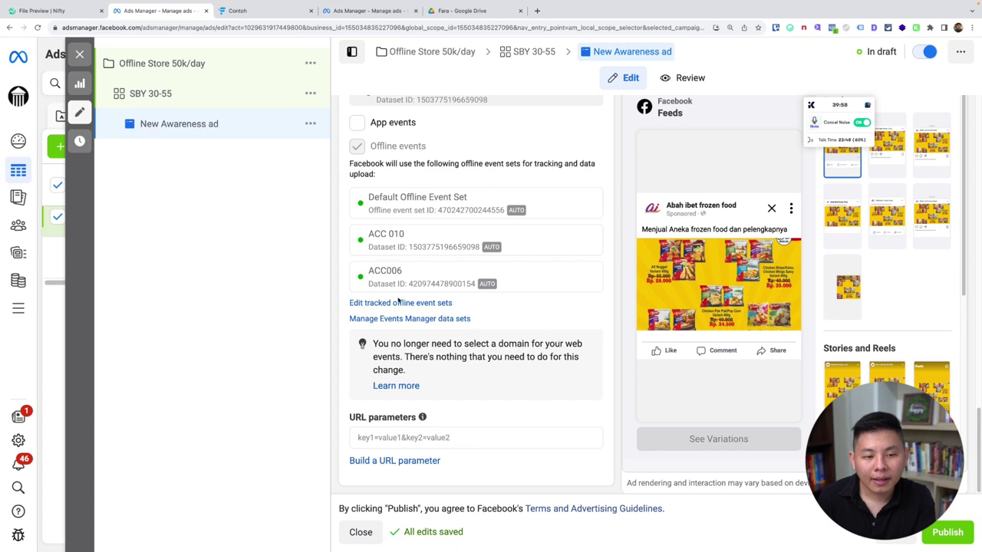
scroll(513, 343, "up", 7)
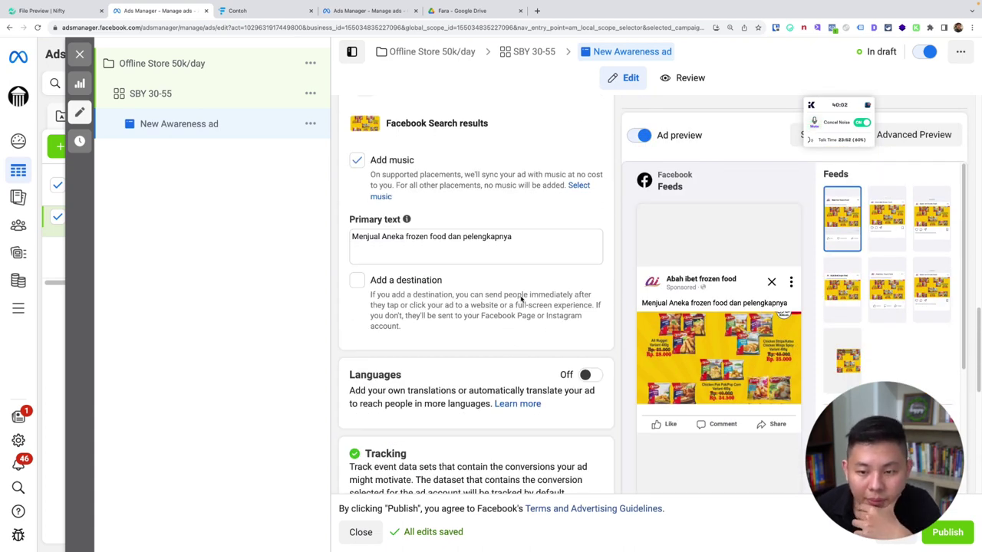
Open the primary text for editing and review the ad's media, format, destination and tracking options
left_click(454, 244)
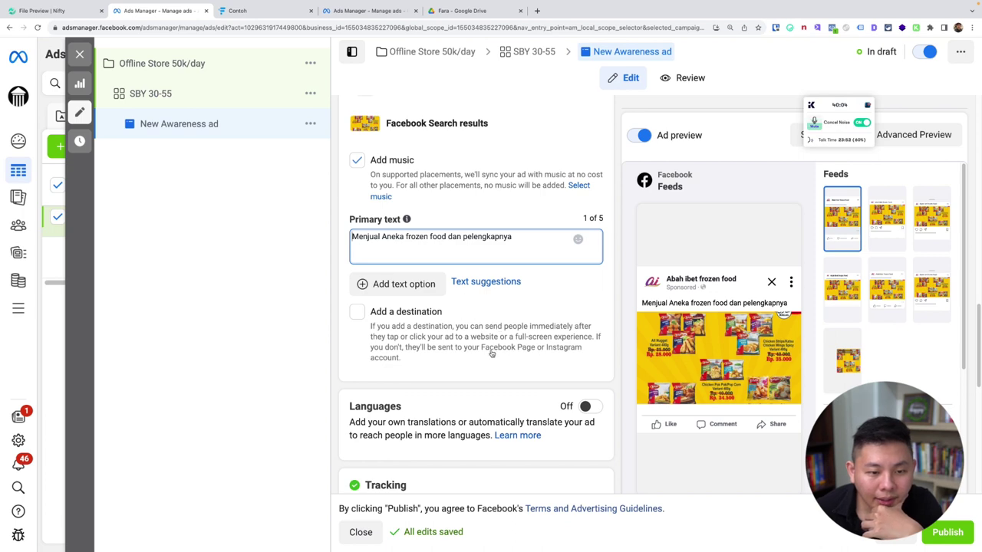
scroll(491, 354, "up", 1)
scroll(495, 365, "down", 5)
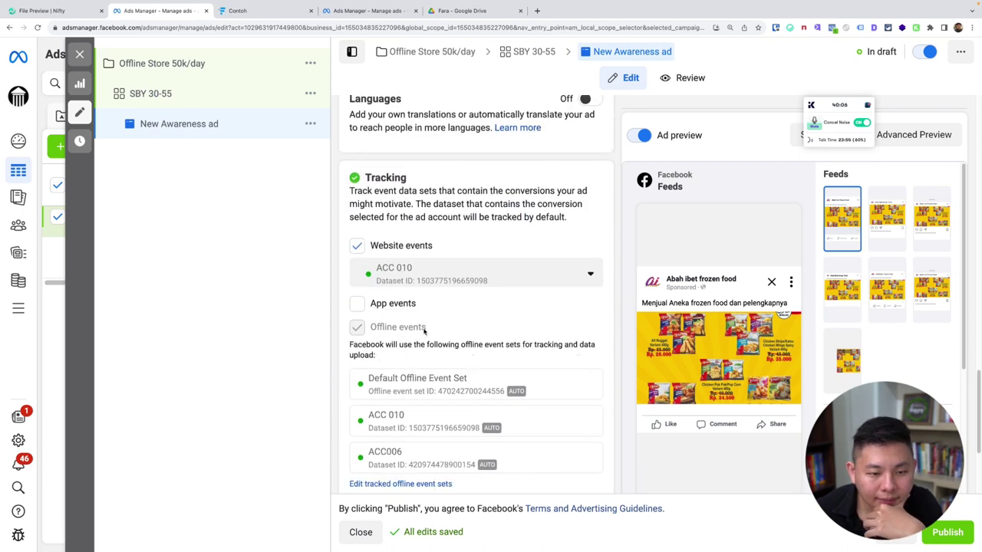
scroll(512, 381, "down", 2)
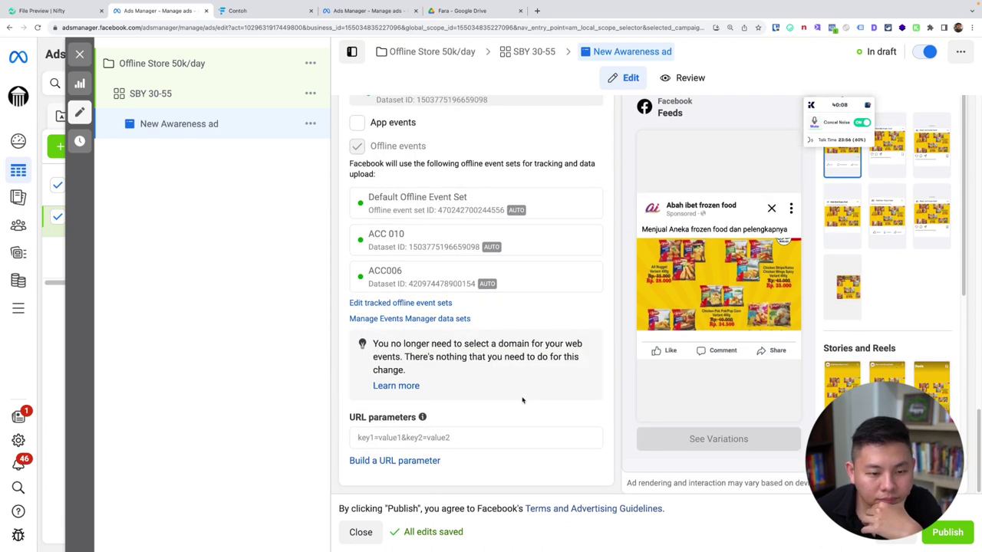
scroll(524, 398, "up", 4)
scroll(522, 397, "up", 9)
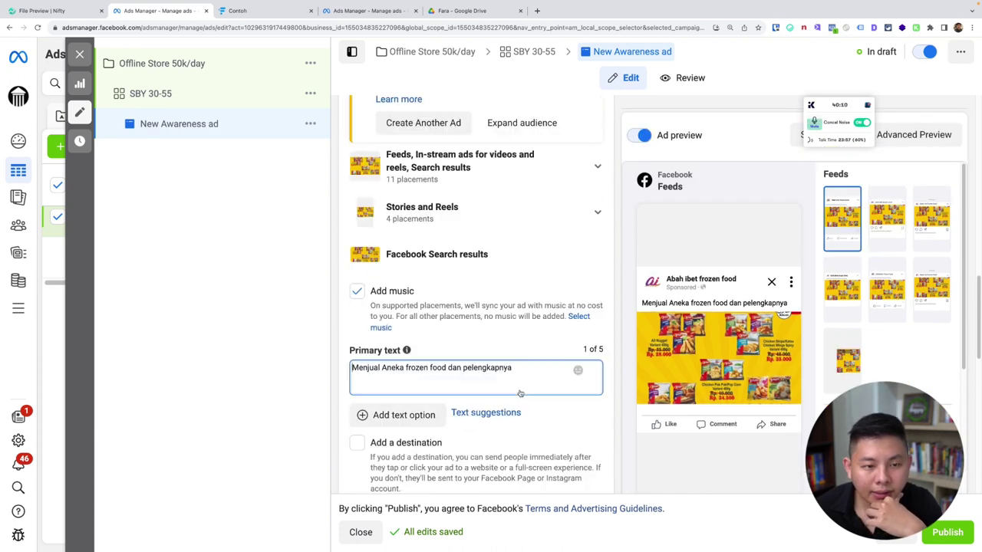
scroll(518, 391, "up", 4)
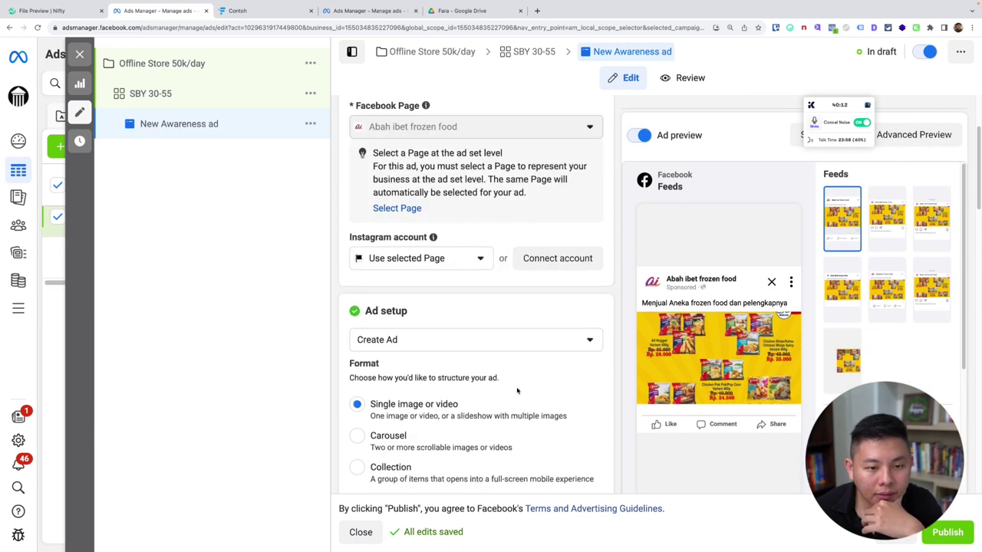
scroll(517, 391, "up", 3)
scroll(517, 391, "down", 9)
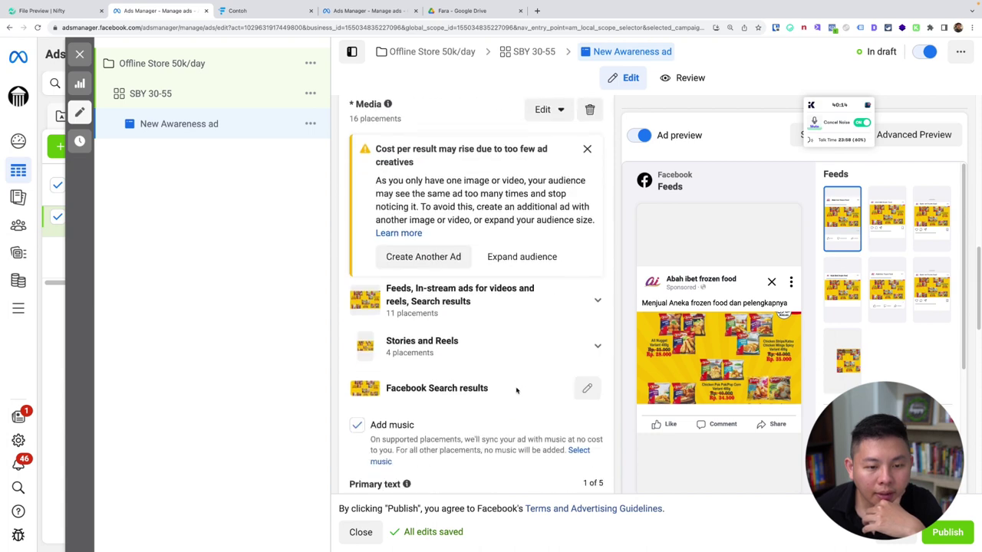
scroll(516, 391, "down", 3)
scroll(516, 391, "up", 2)
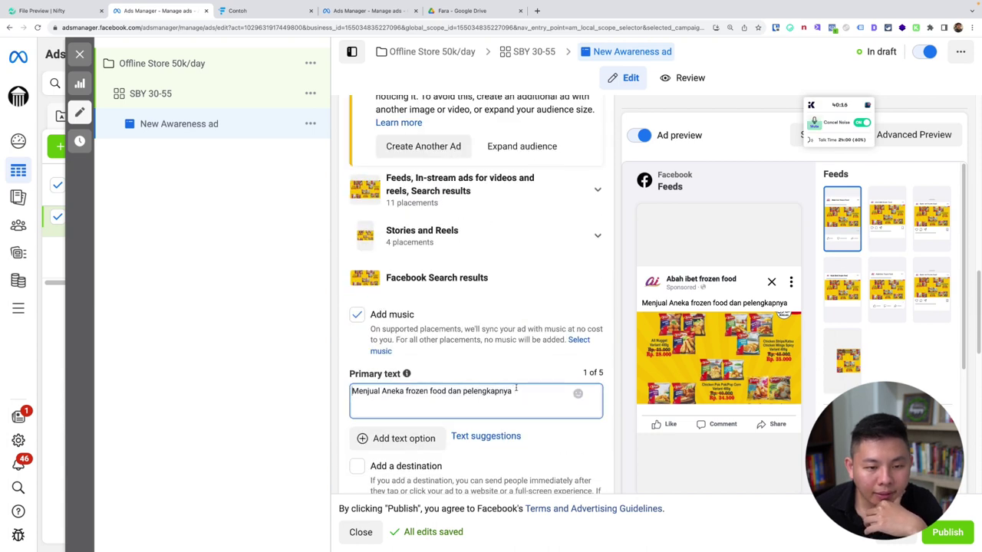
scroll(516, 391, "down", 7)
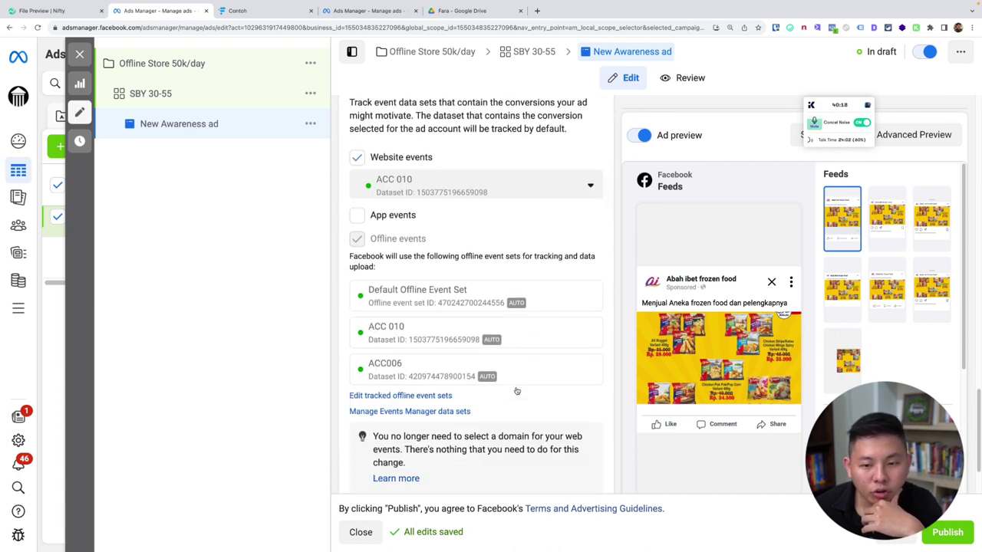
scroll(516, 392, "down", 2)
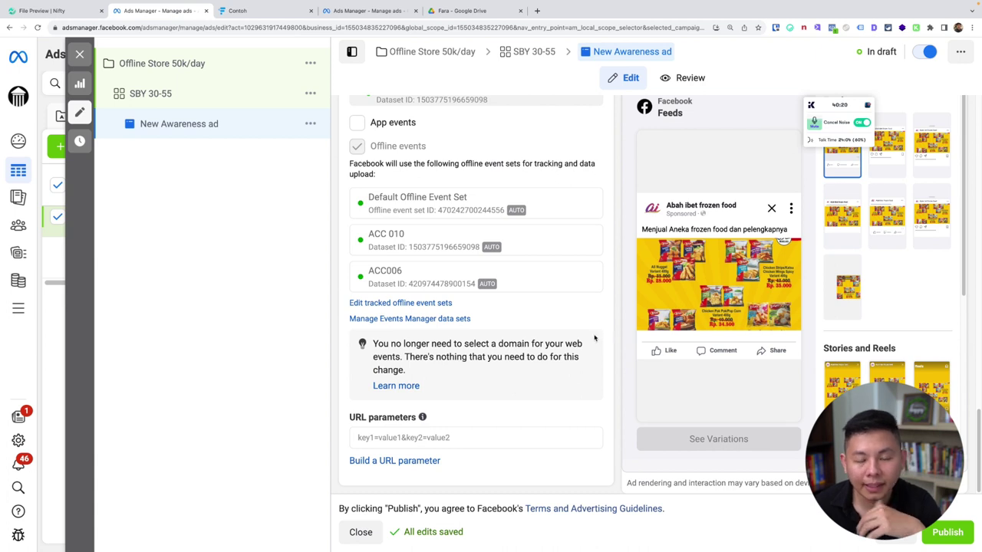
mouse_move(633, 364)
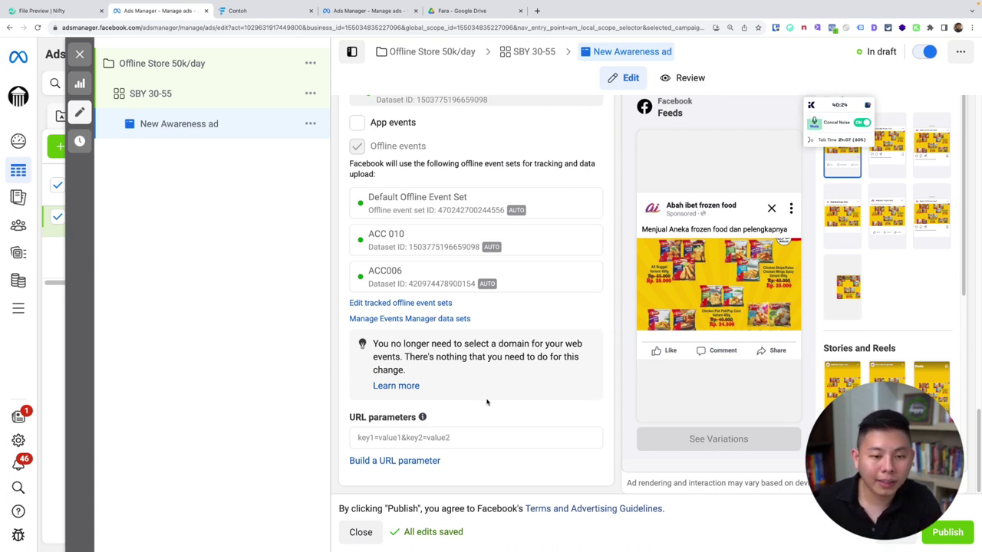
Check the dataset selection for website events in the ad's tracking settings
scroll(474, 304, "up", 4)
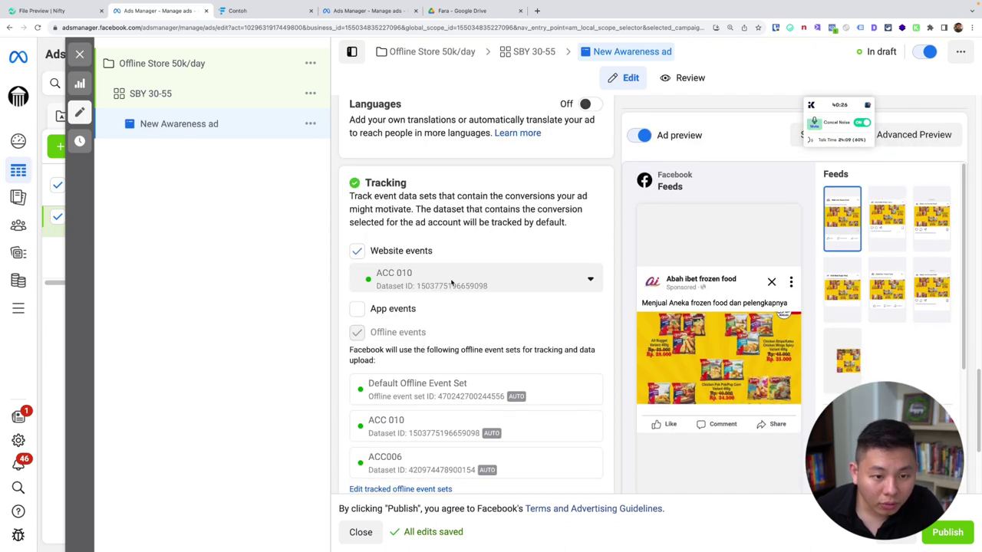
left_click(451, 280)
left_click(451, 280)
scroll(450, 283, "up", 3)
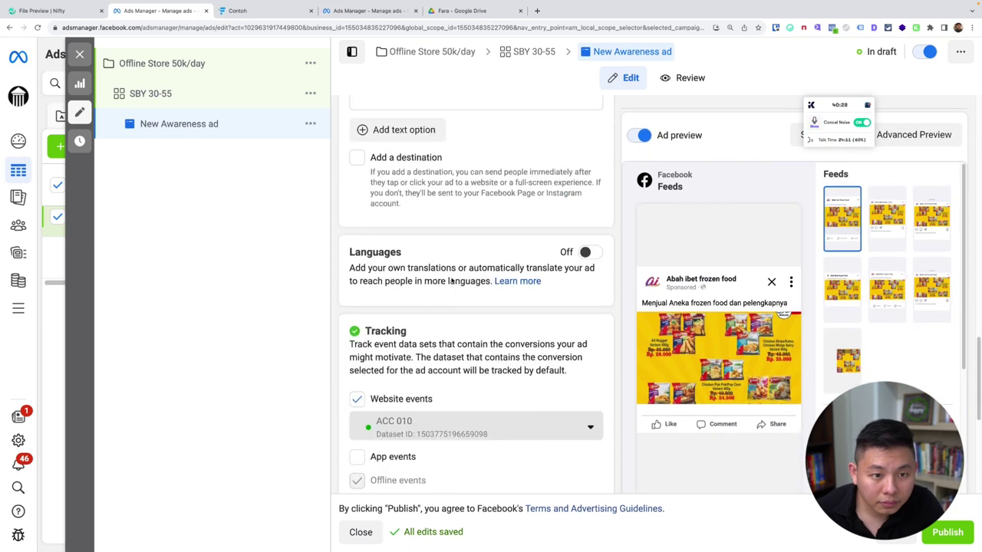
Add a second primary text option to the ad and remove it again
scroll(451, 281, "up", 3)
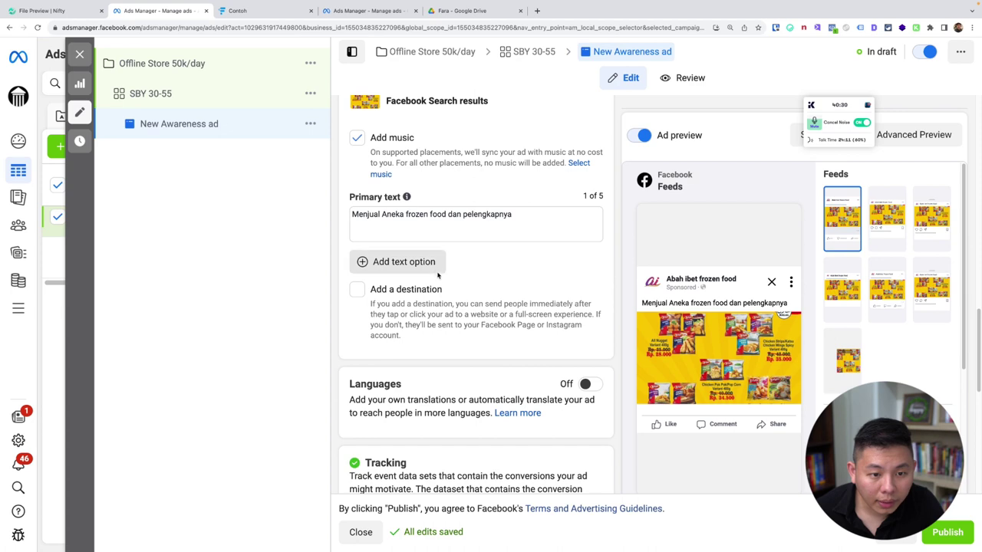
left_click(384, 263)
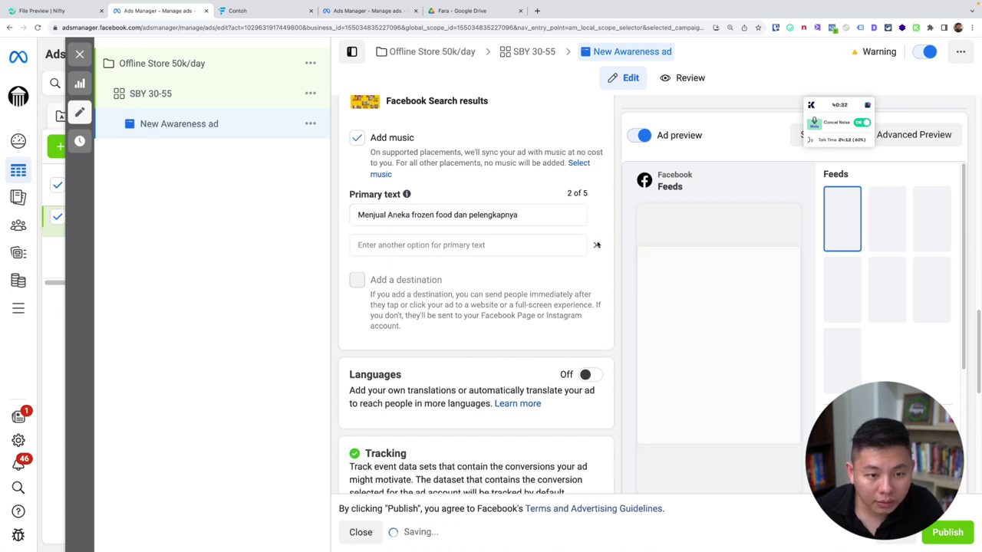
left_click(597, 244)
Turn off Add music for the ad creative
scroll(525, 323, "up", 3)
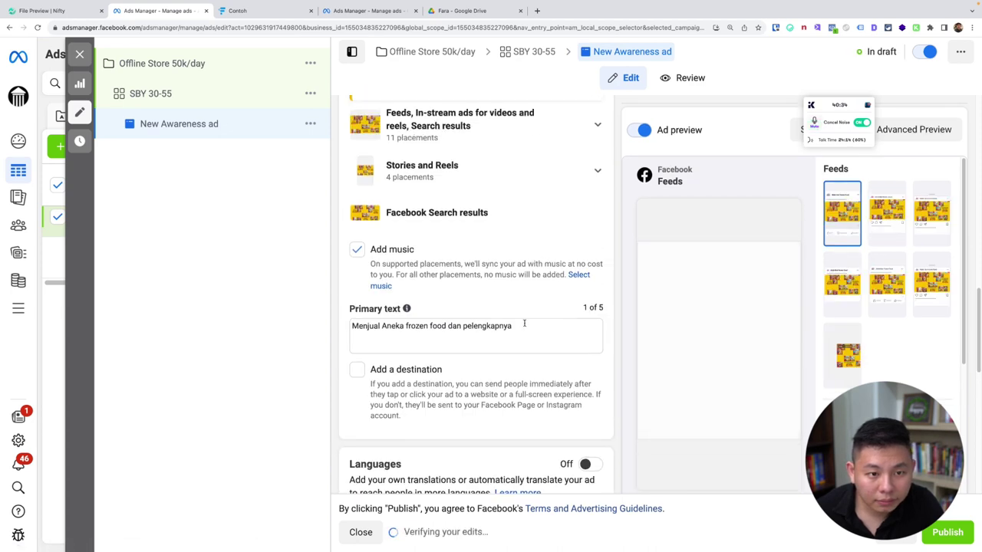
left_click(374, 249)
Switch the ad setup to a Creative Hub mockup, load the Starla Bag mockup, and review its text, destination and tracking settings
scroll(468, 270, "up", 5)
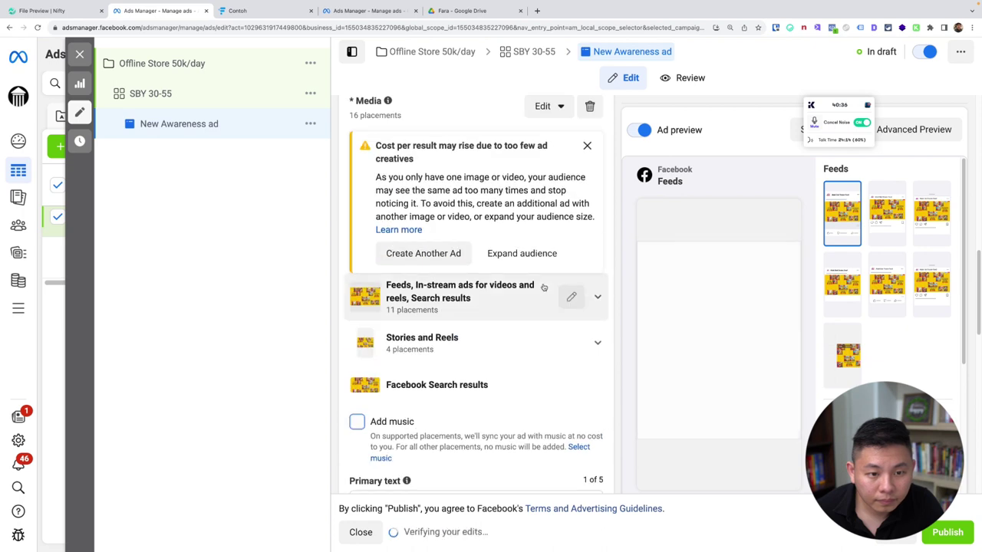
scroll(469, 270, "up", 5)
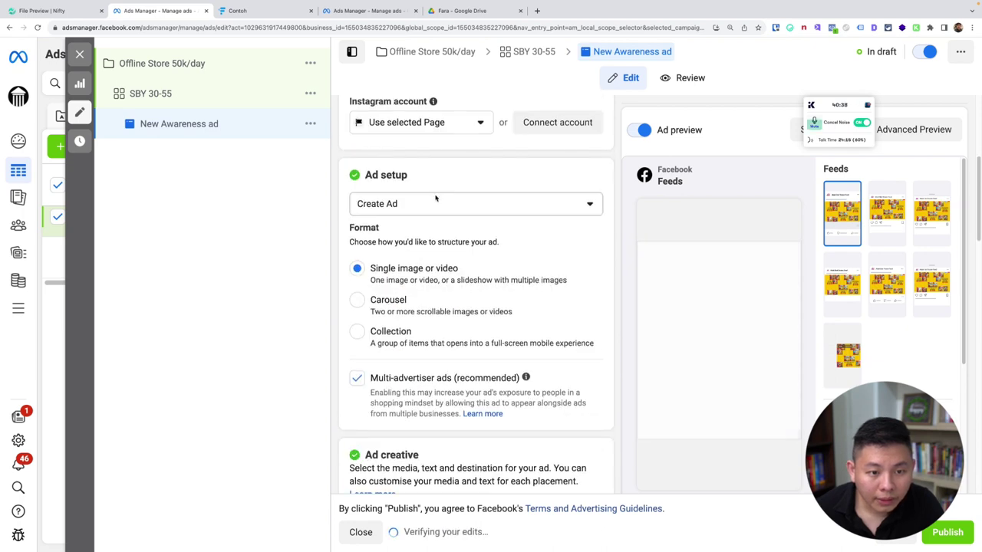
left_click(429, 204)
left_click(420, 281)
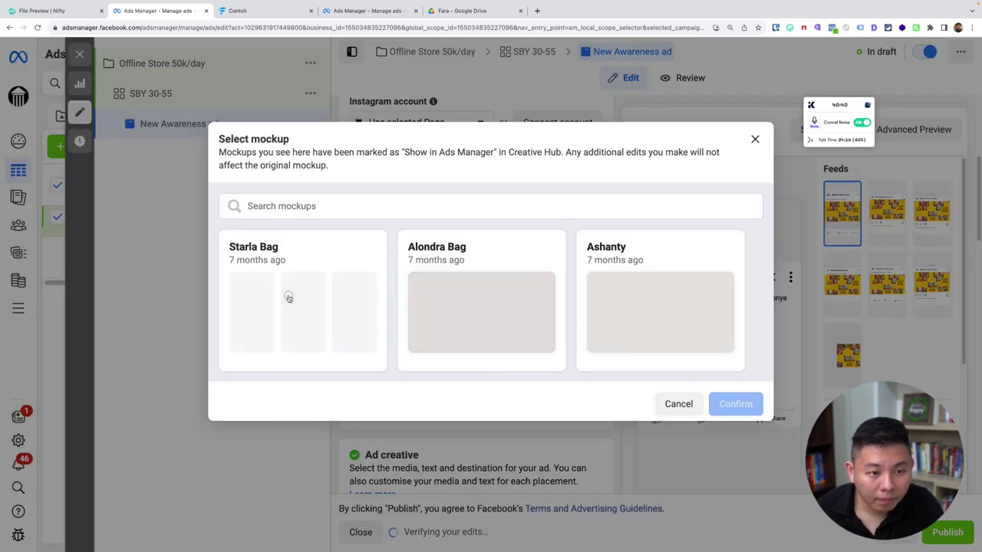
left_click(285, 298)
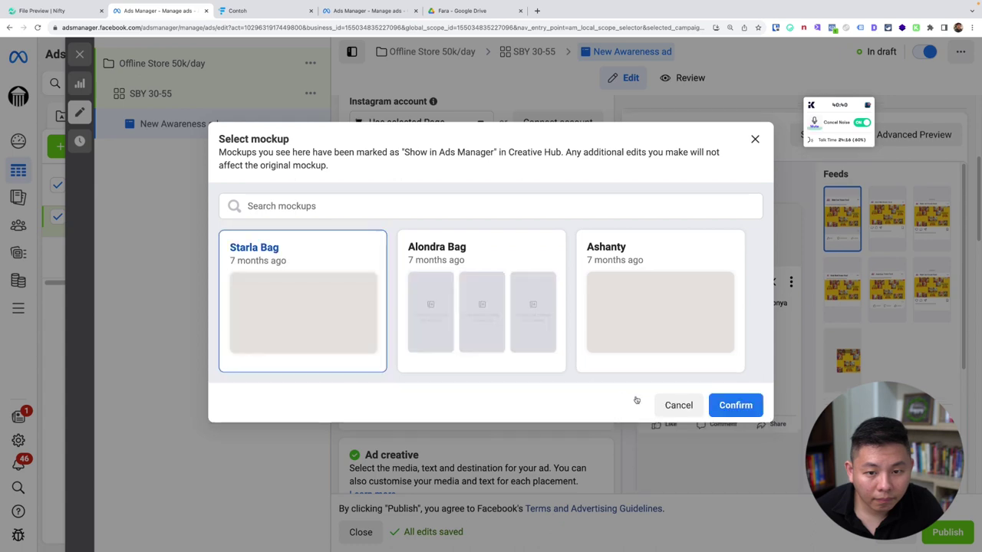
left_click(731, 411)
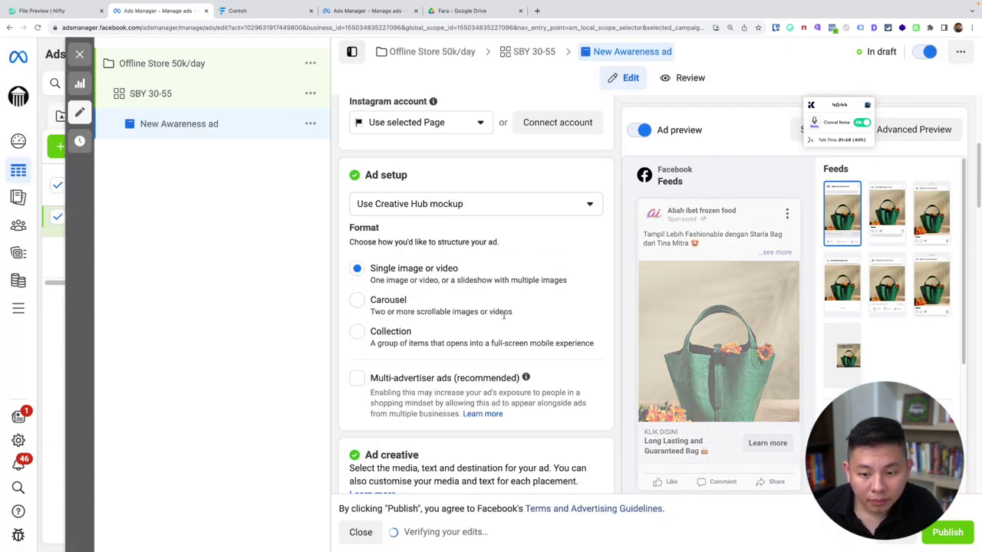
scroll(504, 315, "down", 3)
scroll(504, 317, "down", 10)
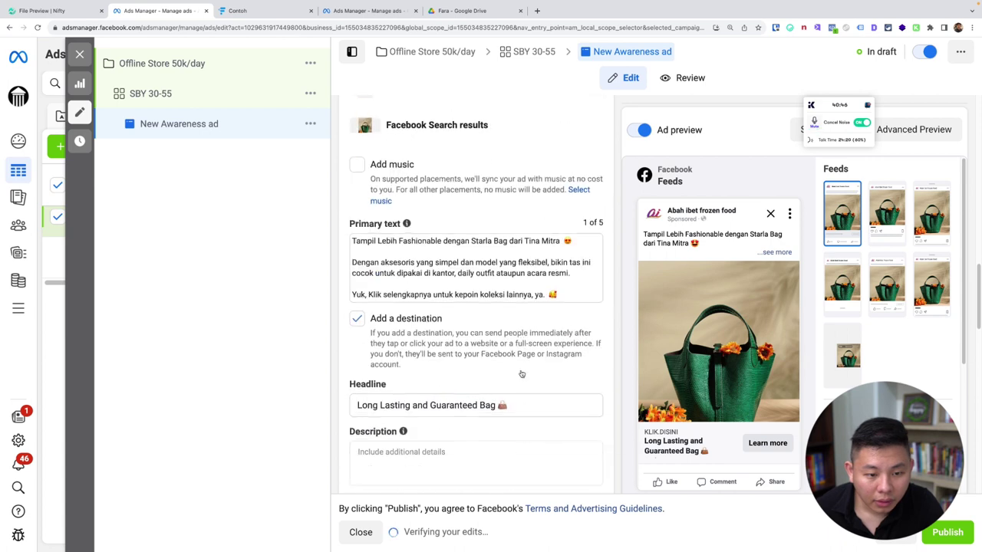
scroll(521, 374, "down", 5)
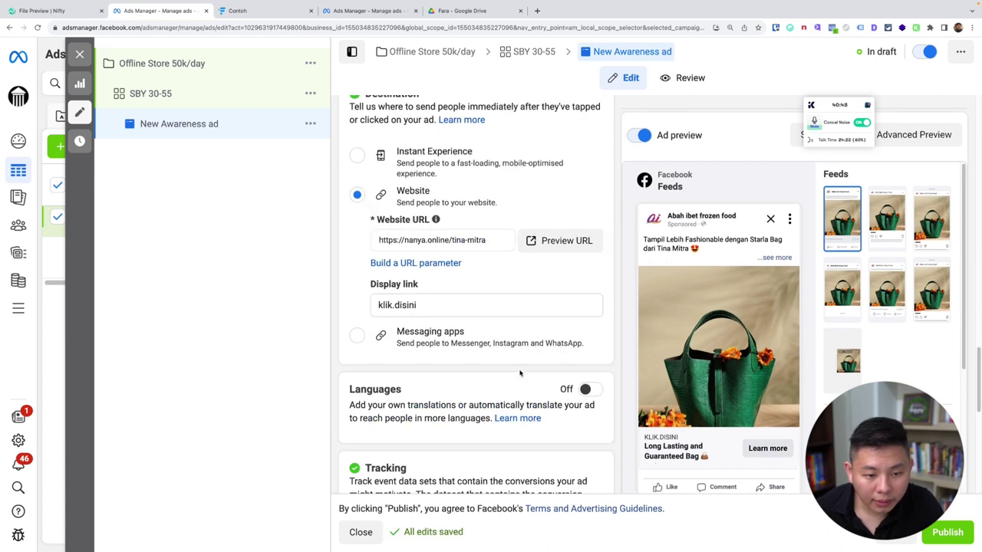
scroll(537, 307, "down", 10)
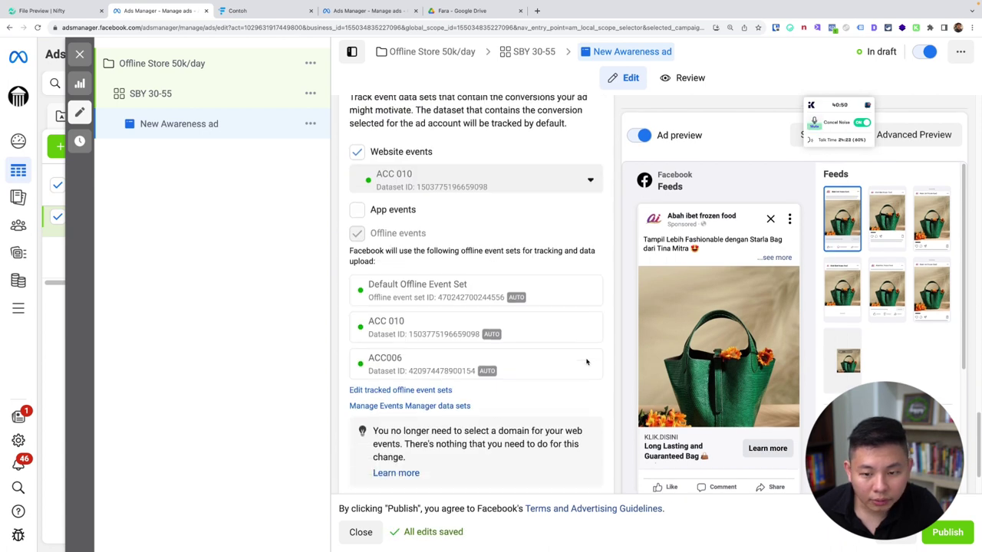
scroll(587, 362, "up", 20)
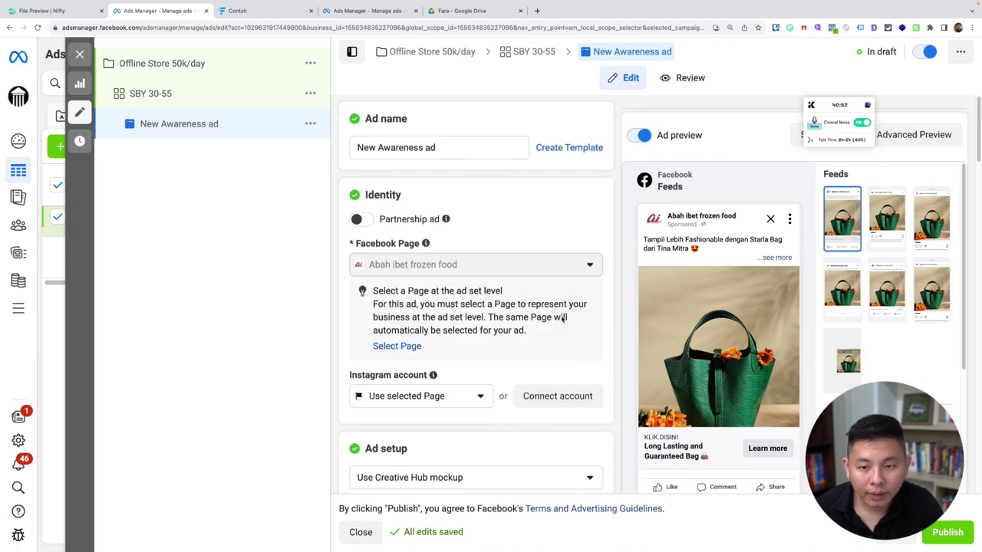